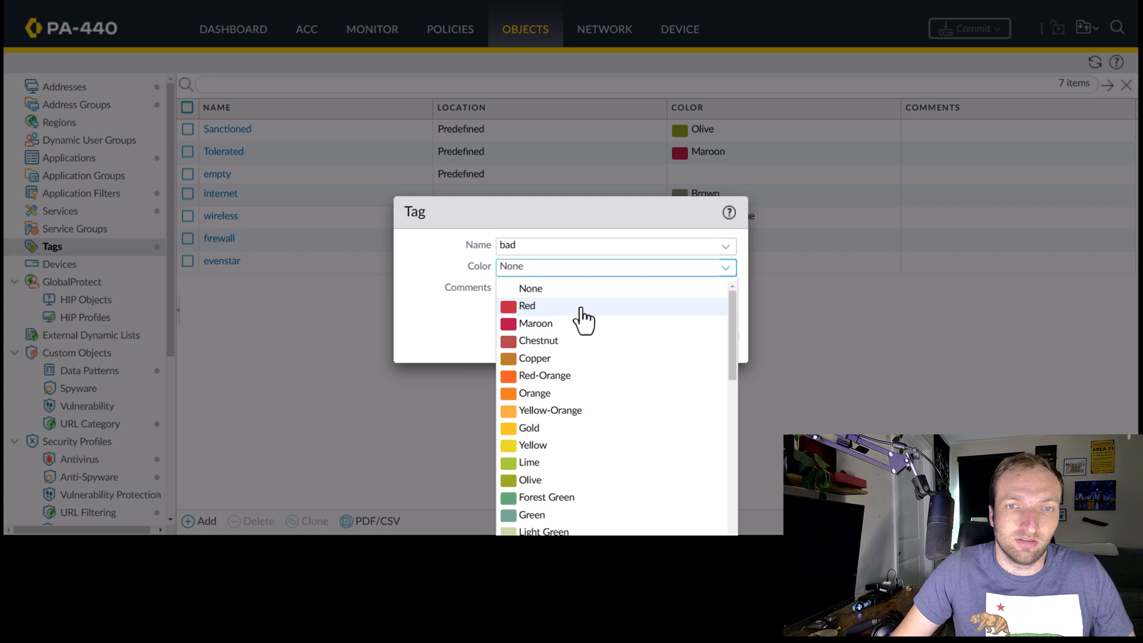
# Set the bad tag's color to Red, add the comment "these are IPs that are attacking me", and save the tag.
pyautogui.click(526, 290)
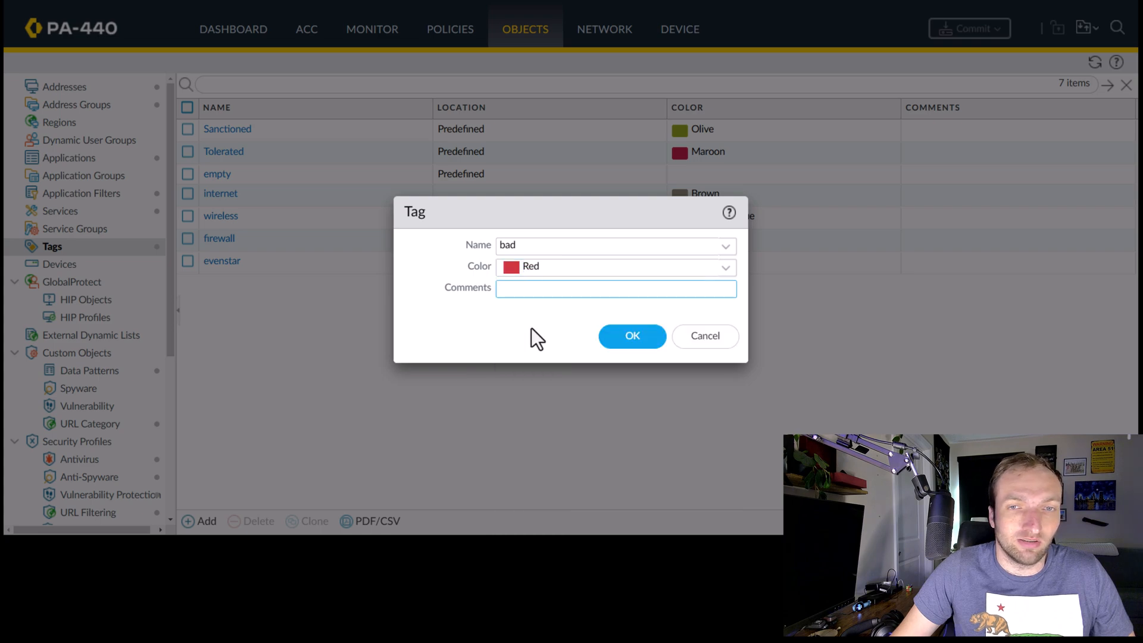
pyautogui.write('t')
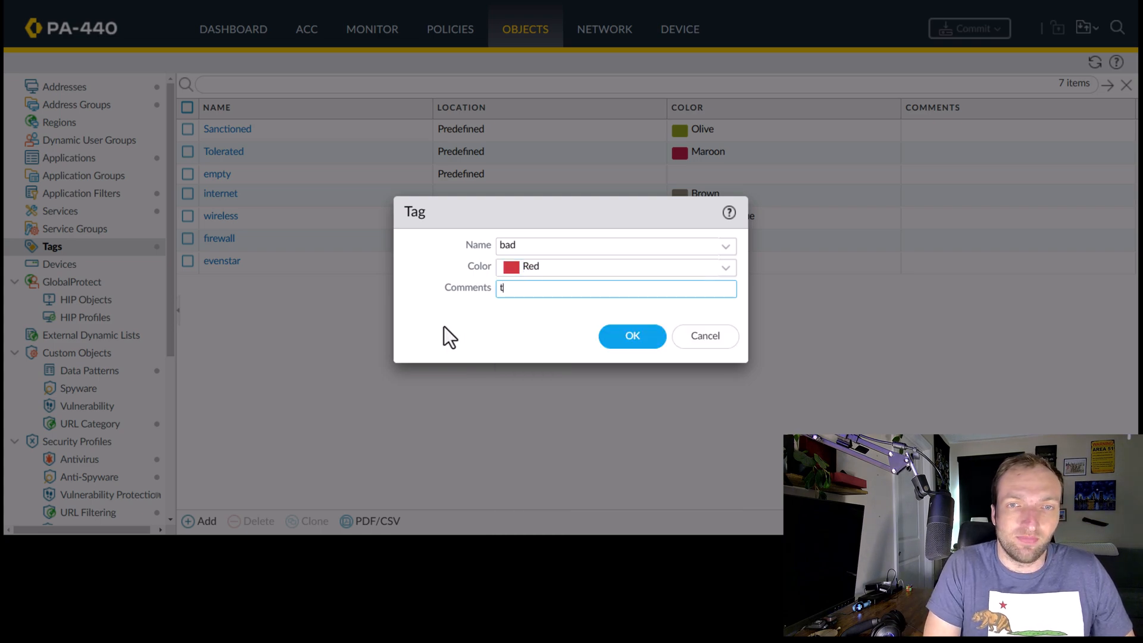
pyautogui.write('hese are IPs tha')
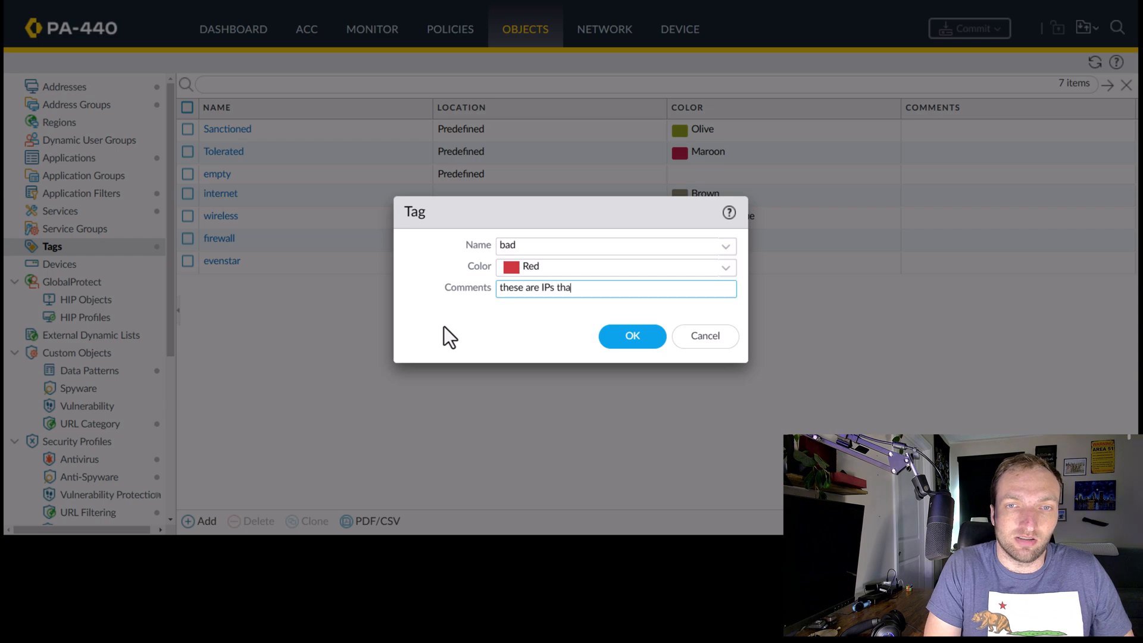
pyautogui.write('t are attacking me')
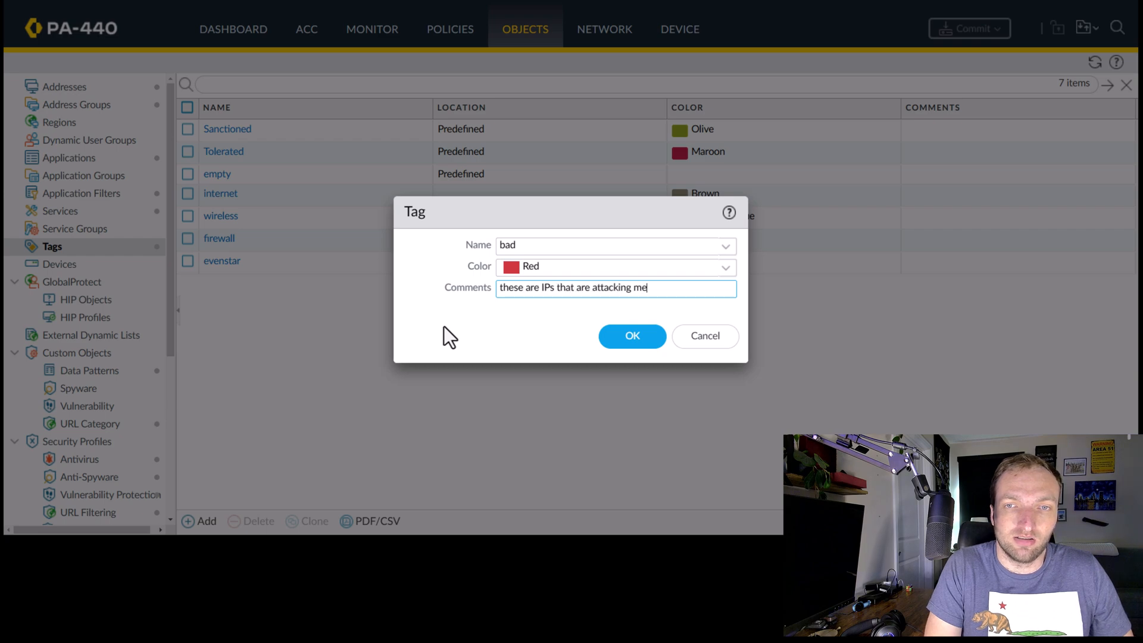
pyautogui.click(631, 335)
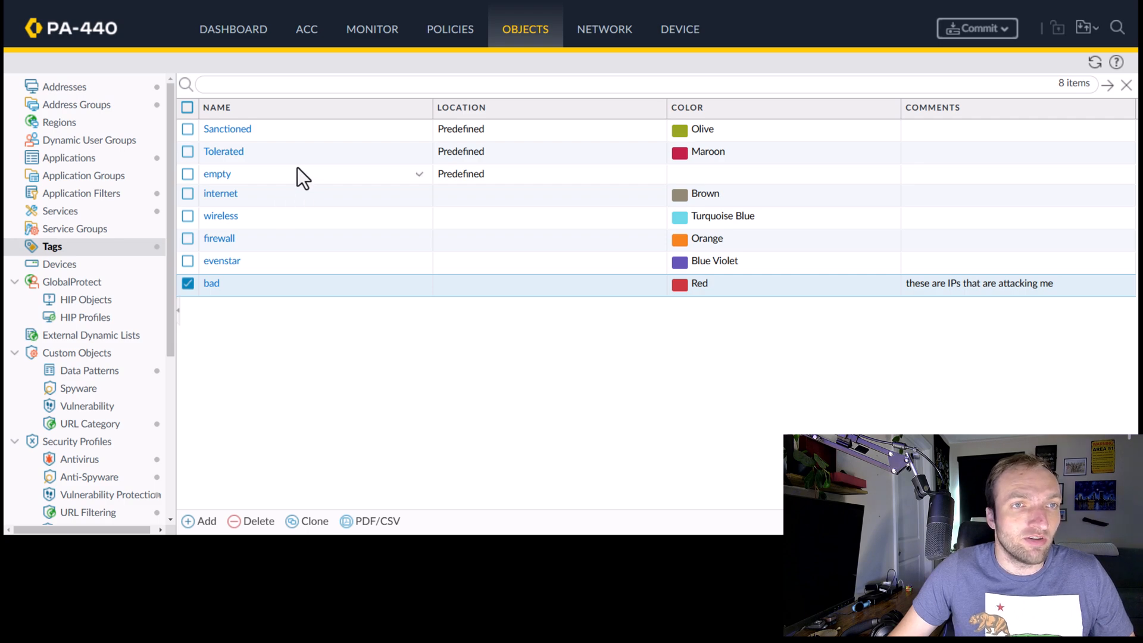
# Start a new address group named "bad" with type Dynamic and the description "group of all IPs attacking me".
pyautogui.click(88, 108)
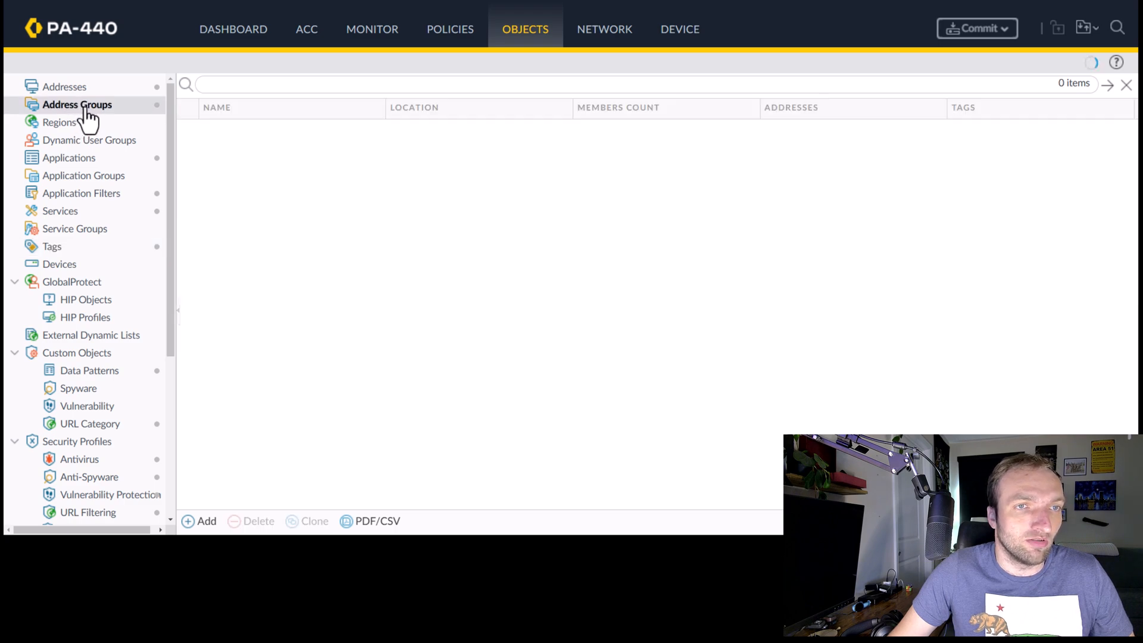
pyautogui.click(200, 522)
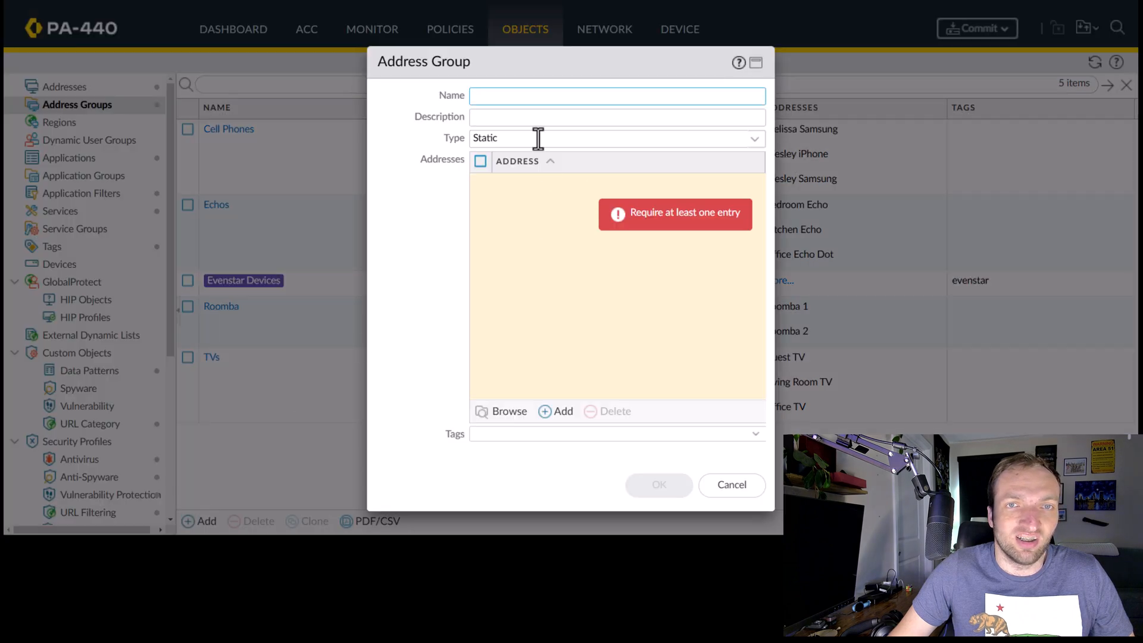
pyautogui.write('bad')
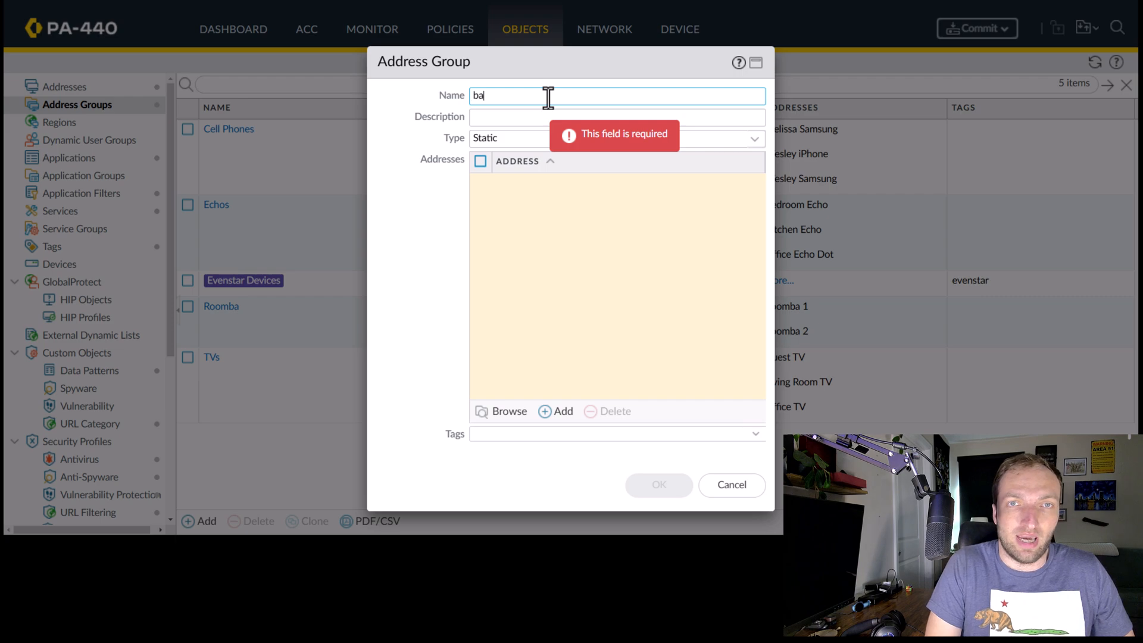
pyautogui.click(754, 141)
pyautogui.click(575, 180)
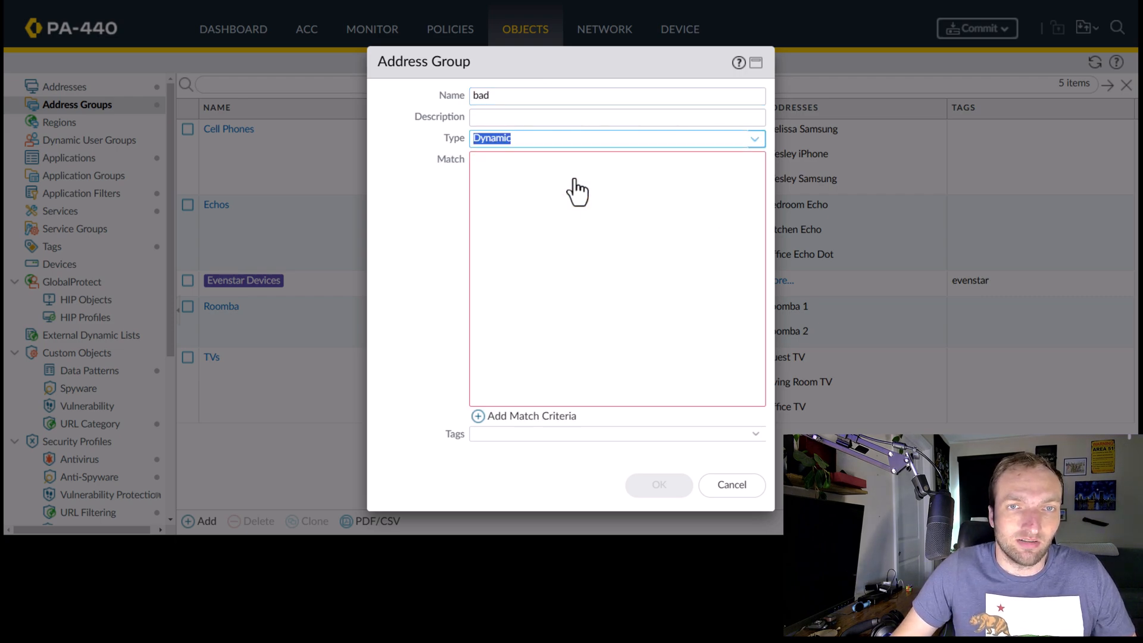
pyautogui.click(539, 119)
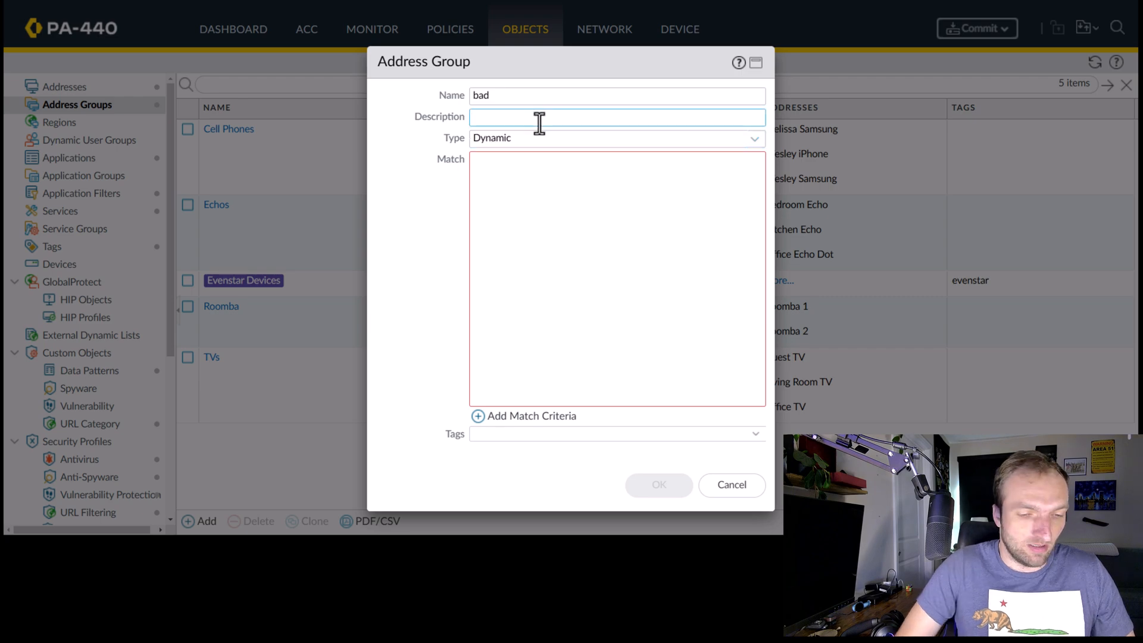
pyautogui.write('group of all ')
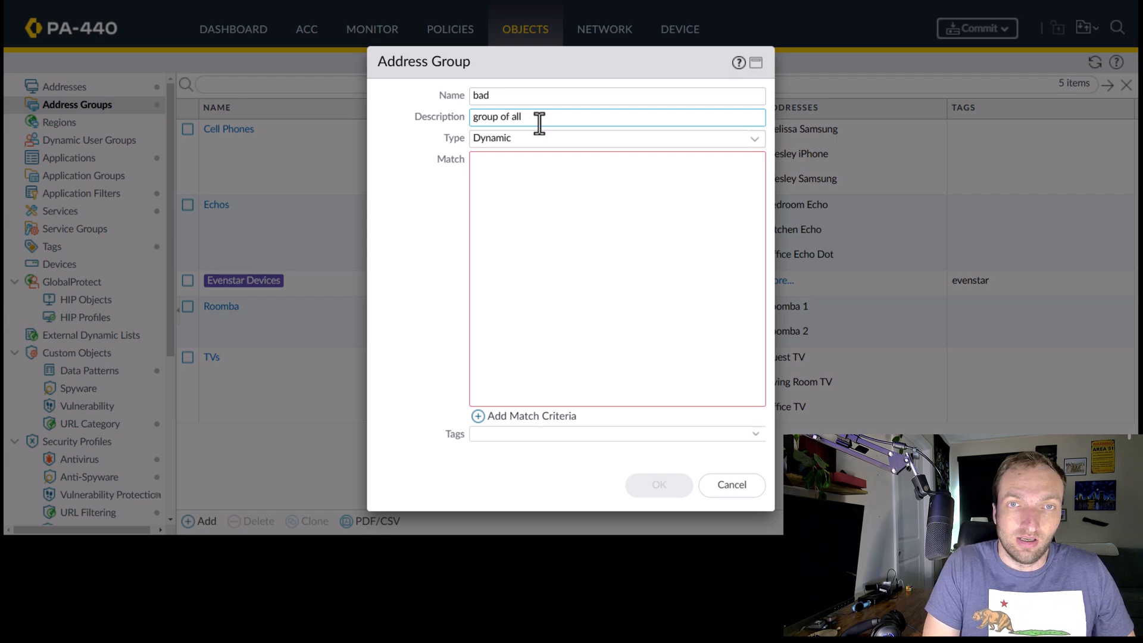
pyautogui.write('IPs attacking me')
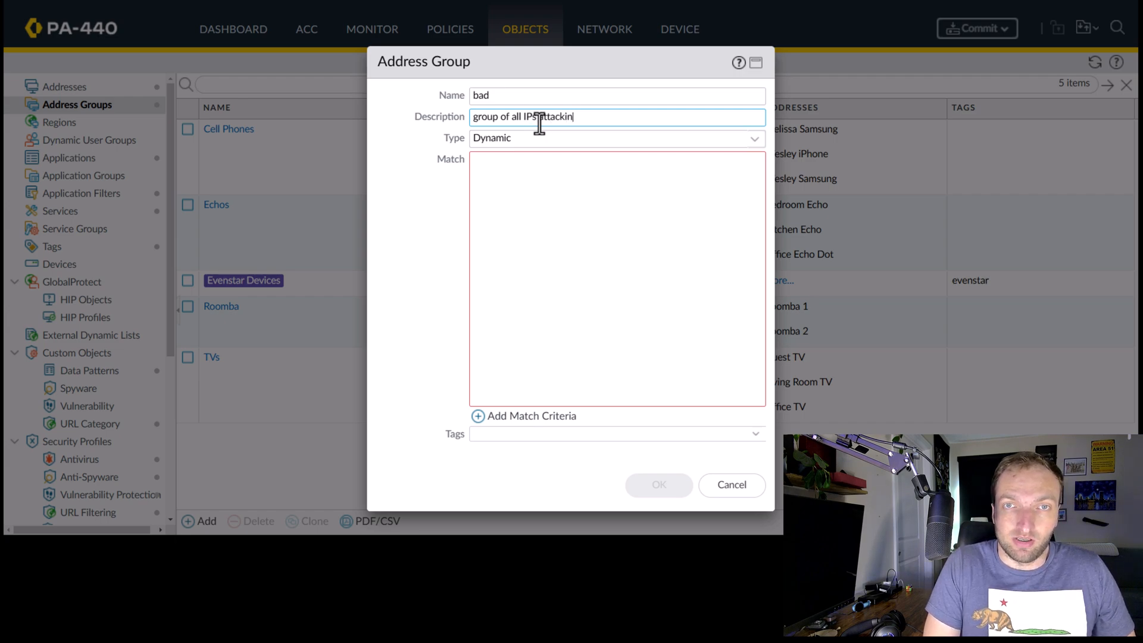
# Add the dynamic-type "bad" tag as the address group's match criterion and save the group.
pyautogui.click(480, 417)
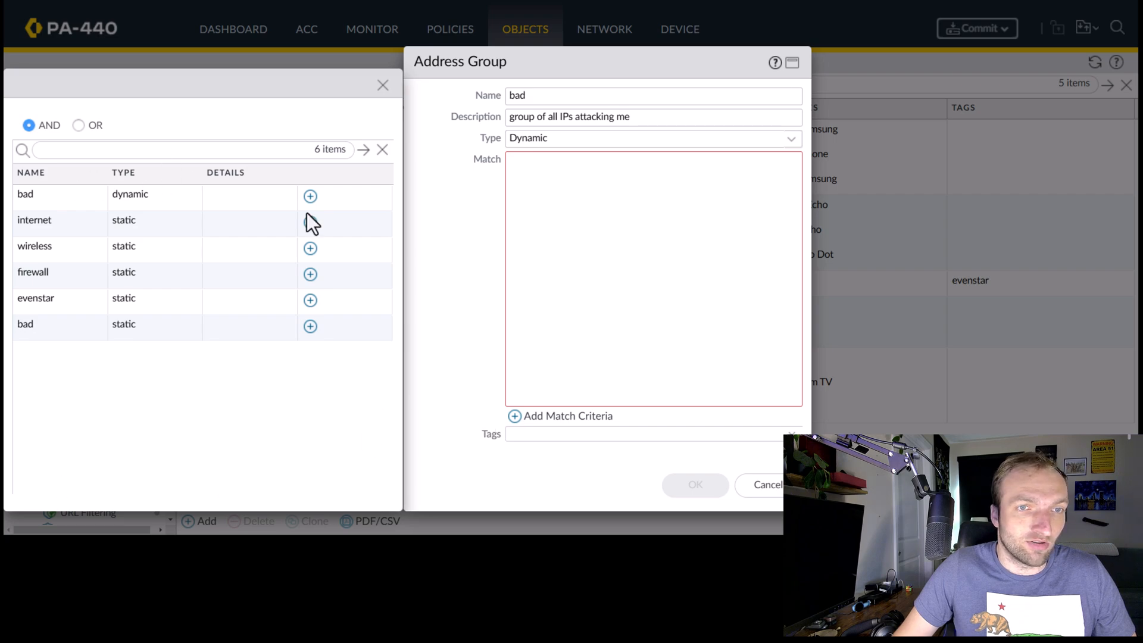
pyautogui.click(310, 196)
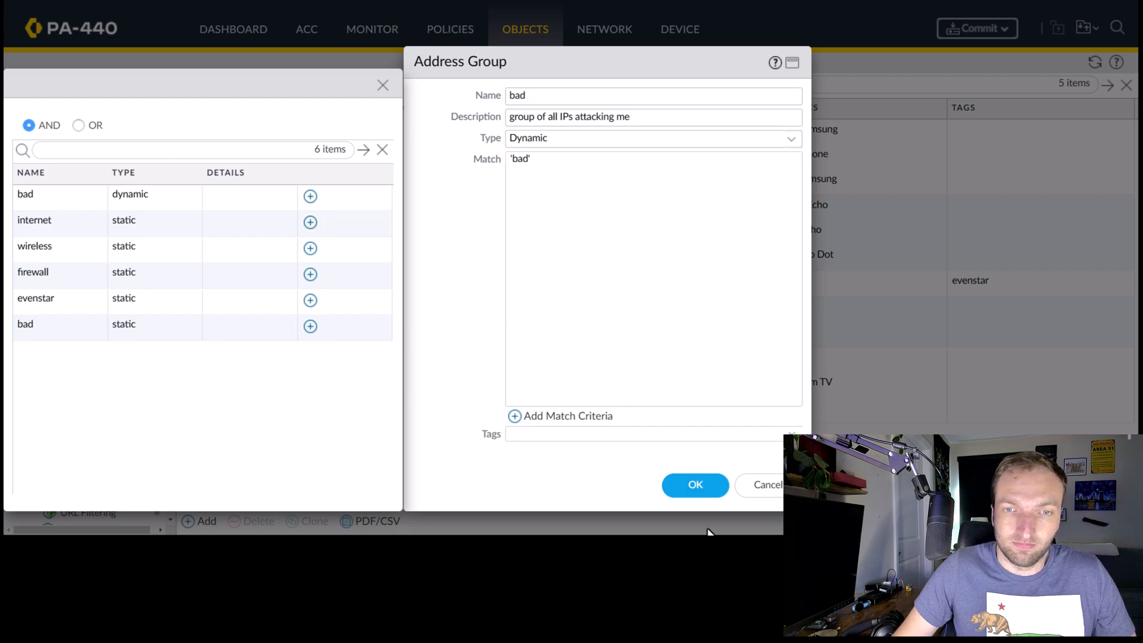
pyautogui.click(701, 485)
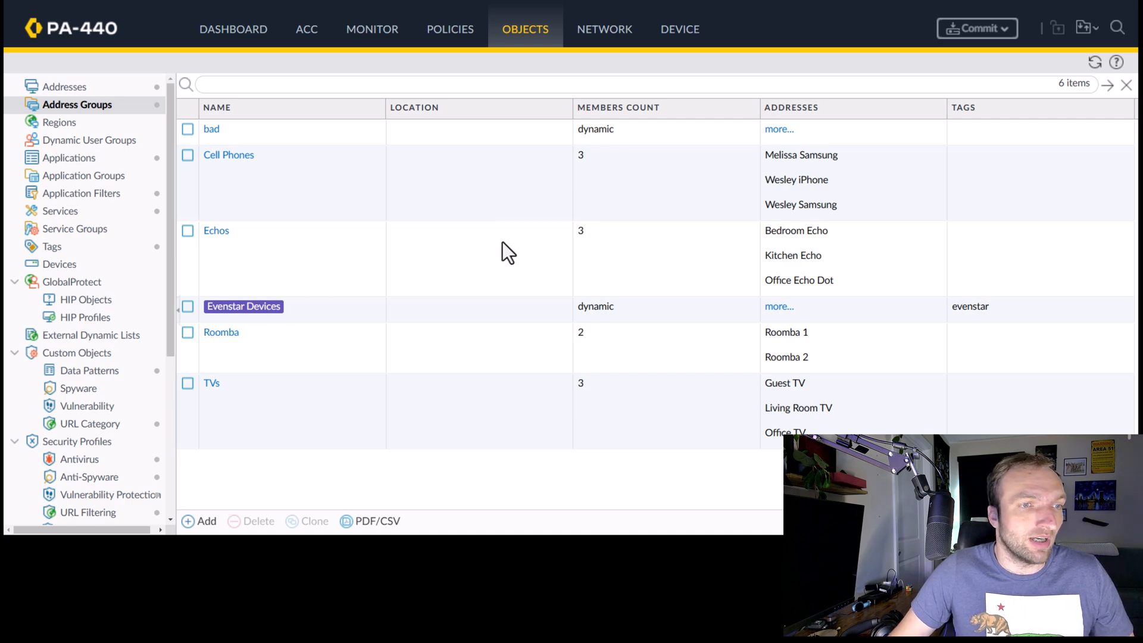
# Start a new log forwarding profile named "tag attacking IPs as bad".
pyautogui.scroll(-5, 140, 224)
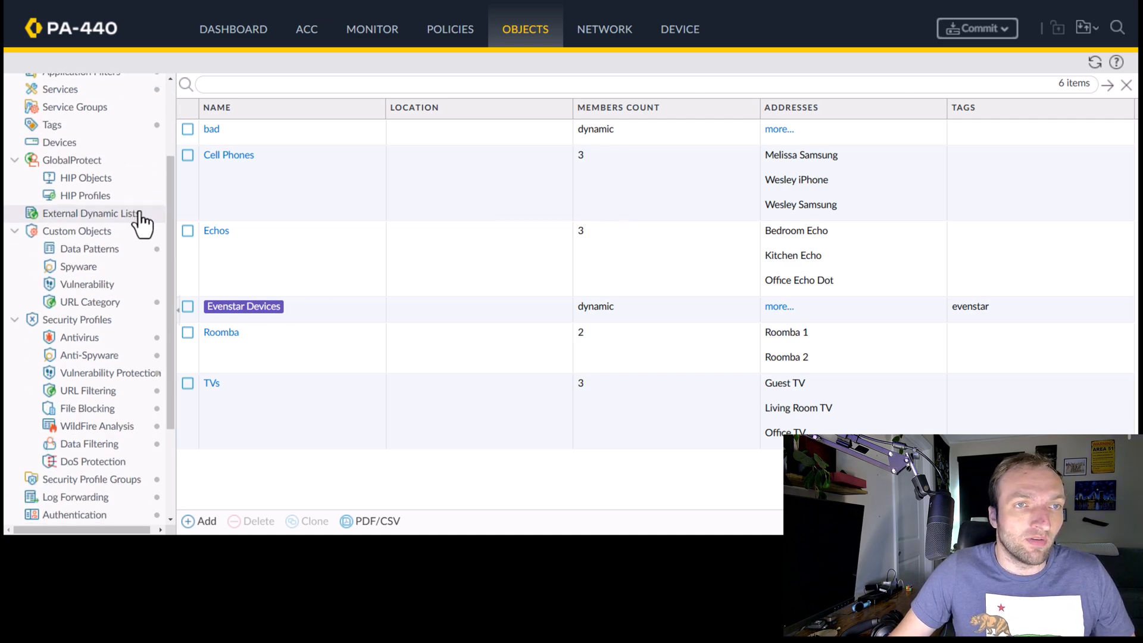
pyautogui.scroll(-1, 141, 223)
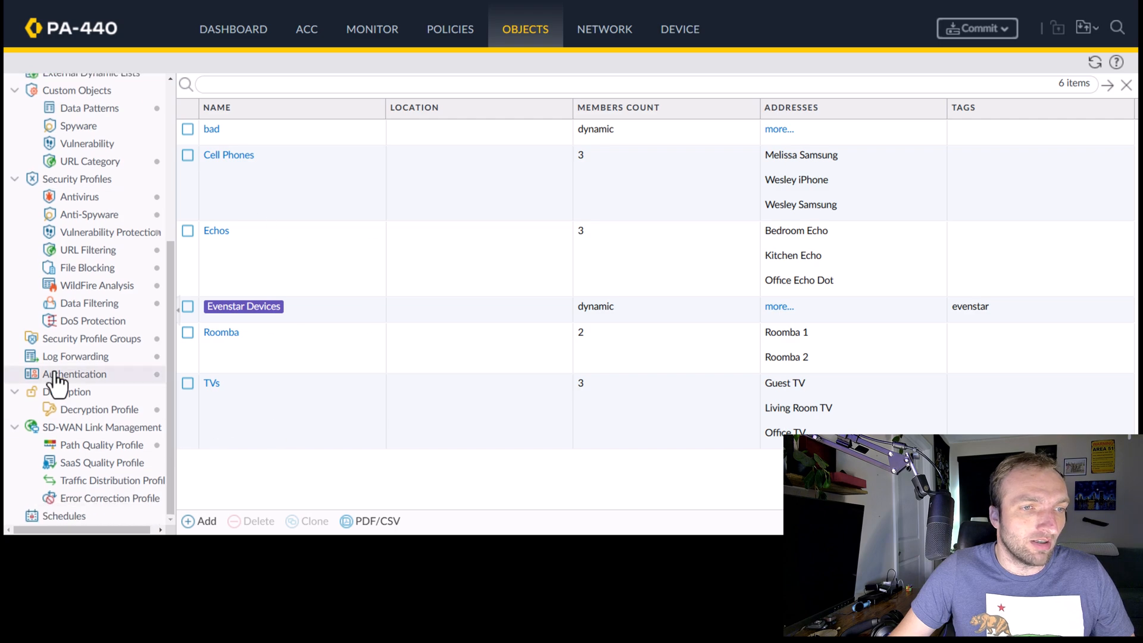
pyautogui.click(89, 360)
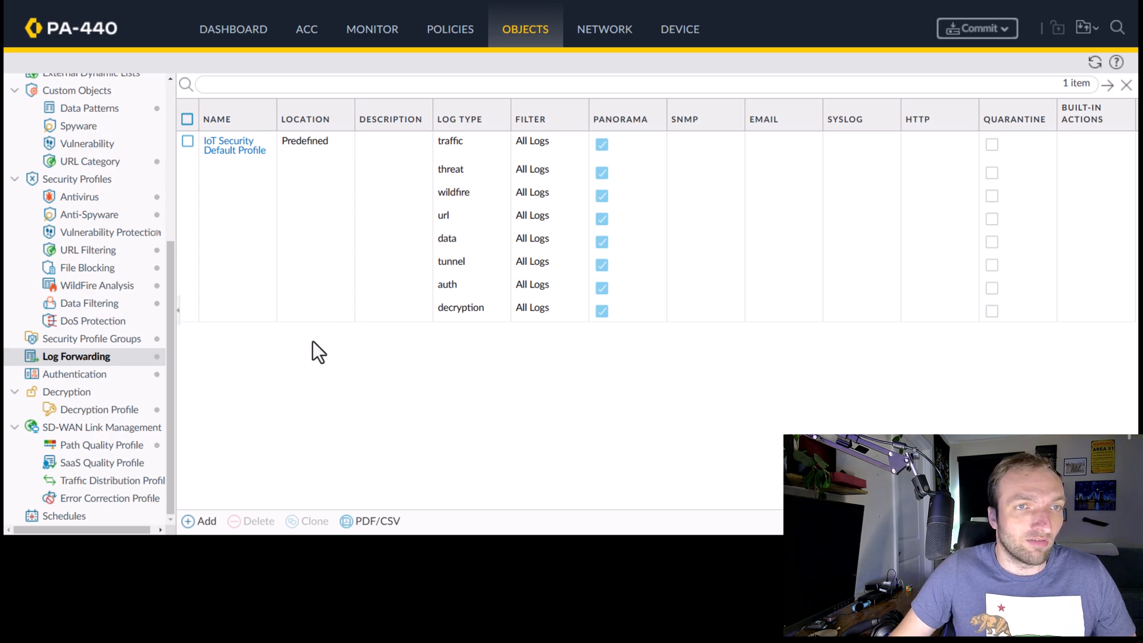
pyautogui.click(205, 521)
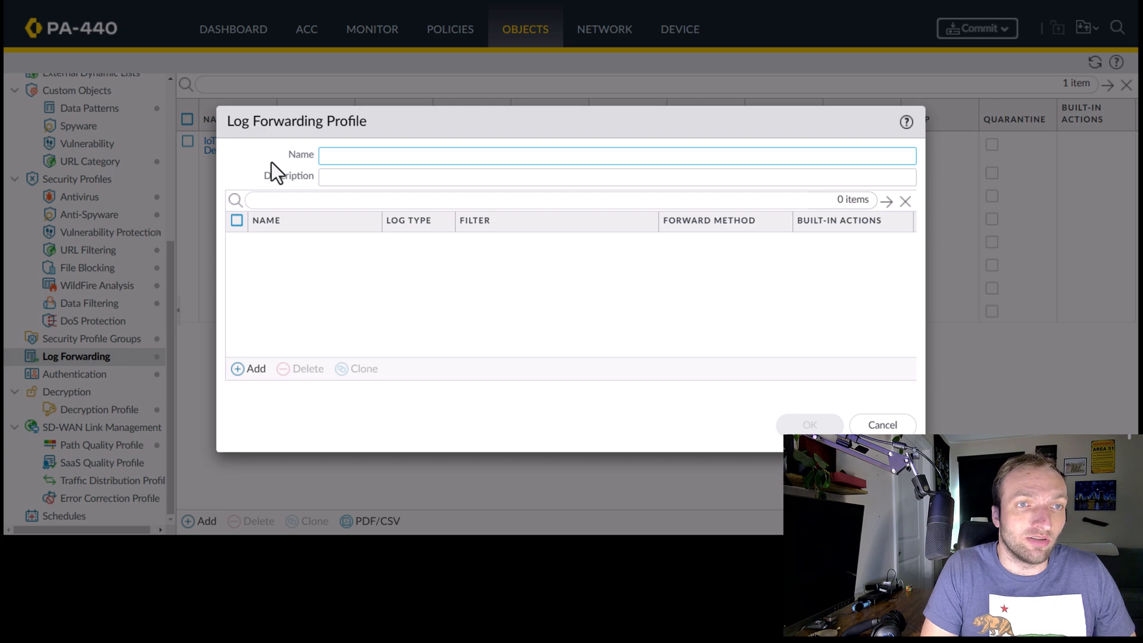
pyautogui.write('tag atta')
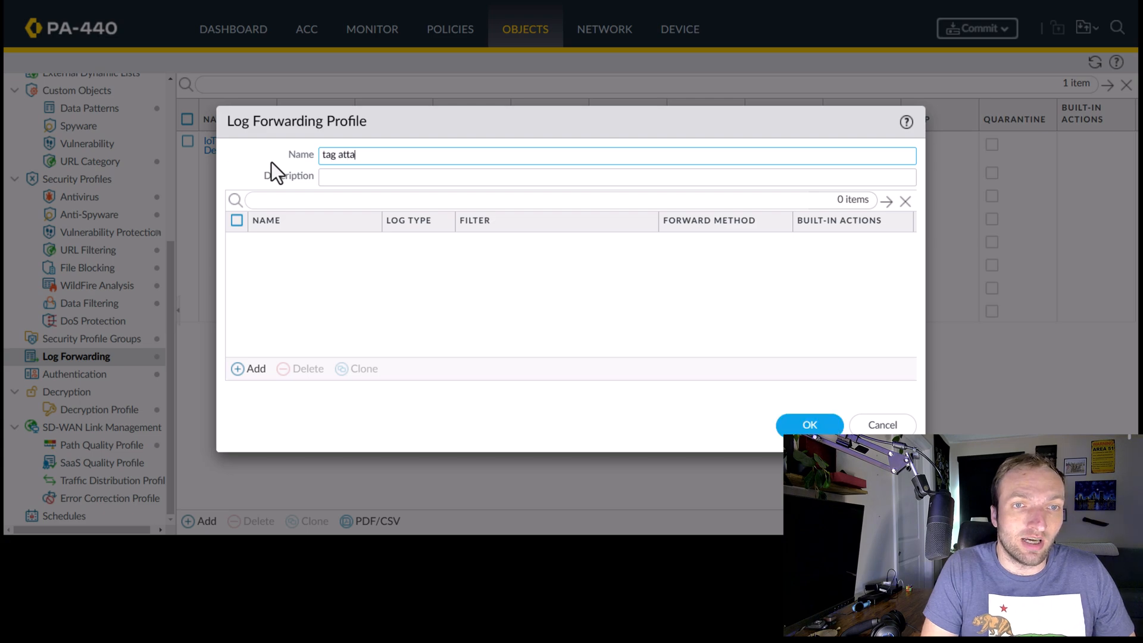
pyautogui.write('cking IPs ')
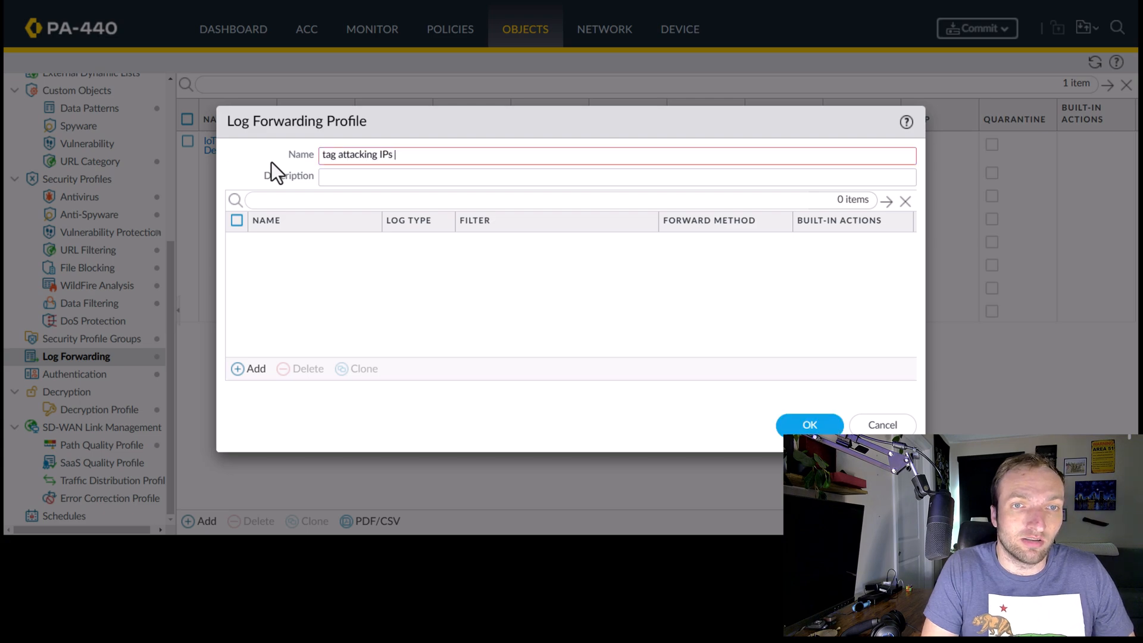
pyautogui.write('as bad')
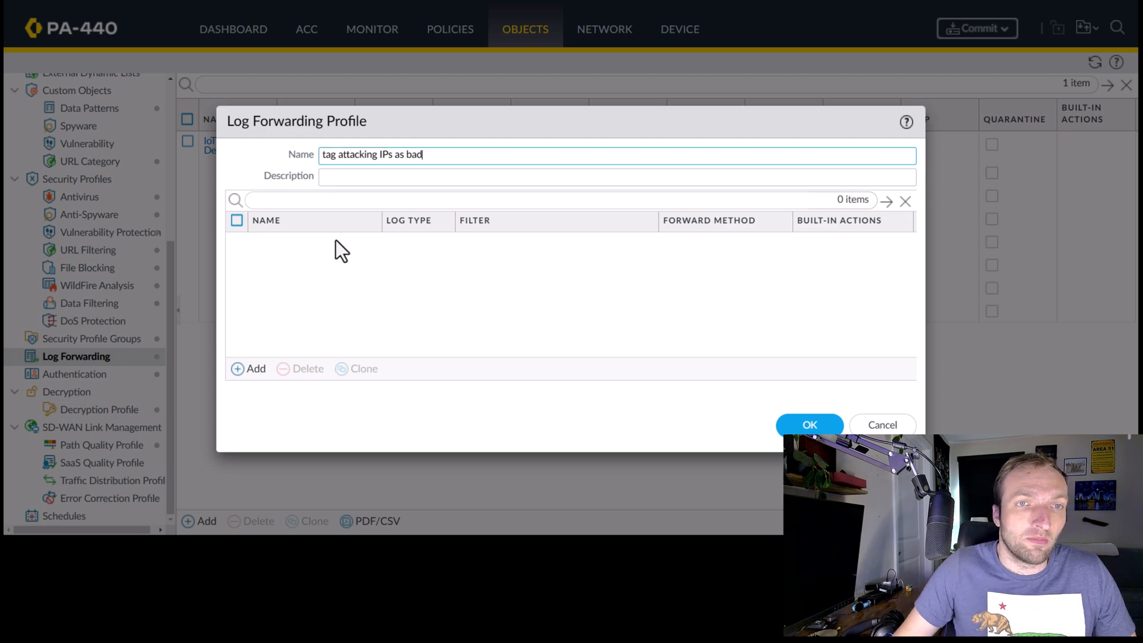
# Add a match list entry to the profile named "tag attacking IPs as bad" with log type threat.
pyautogui.click(240, 369)
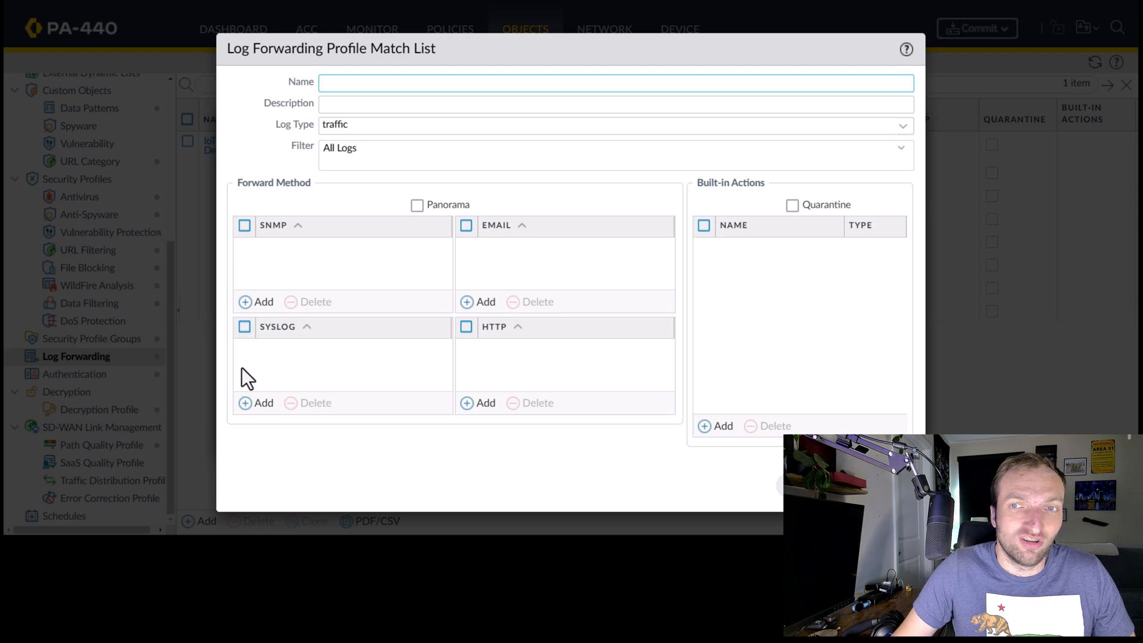
pyautogui.moveTo(561, 53); pyautogui.dragTo(580, 90)
pyautogui.click(382, 120)
pyautogui.write('tag attacking IPs as bad')
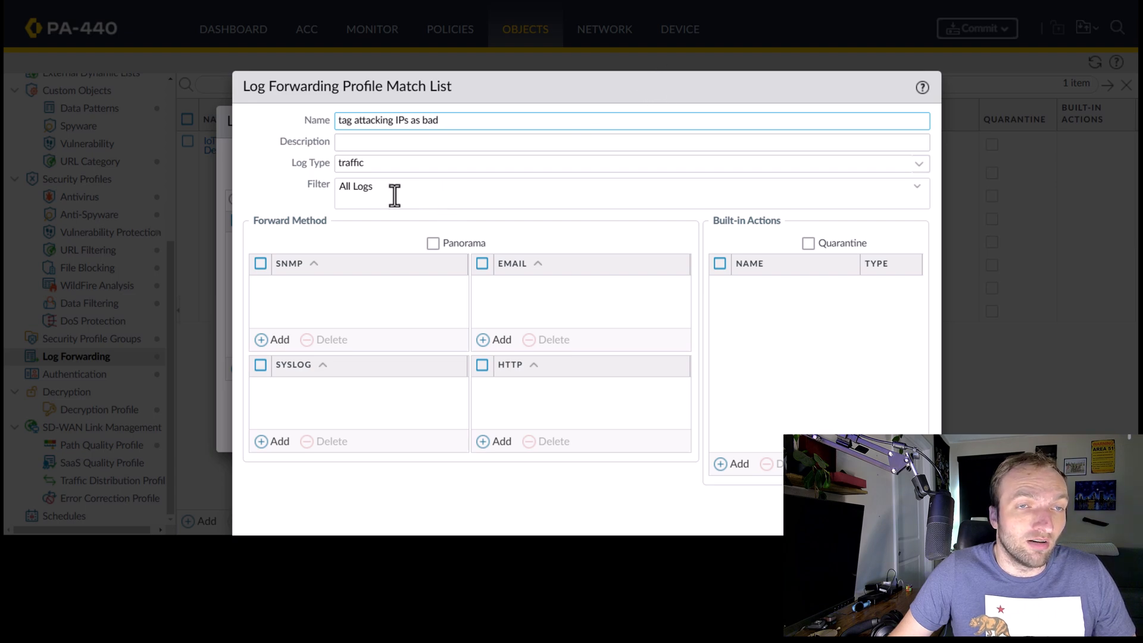
pyautogui.click(920, 170)
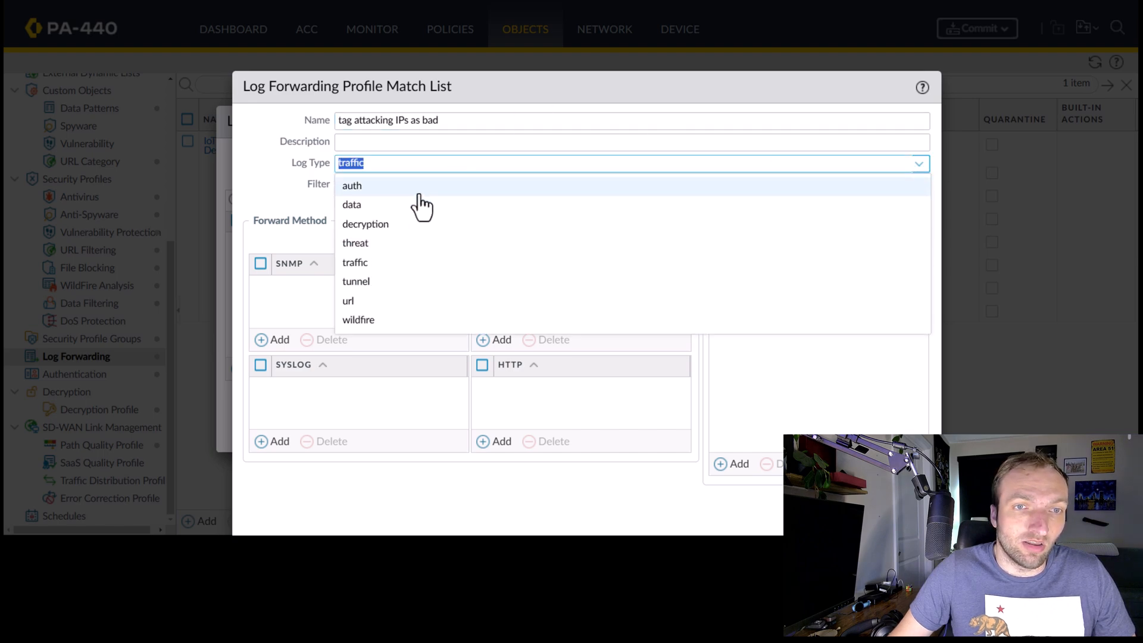
pyautogui.click(415, 243)
# Set the match list filter to (severity eq critical) and append a copy of that condition joined with "and".
pyautogui.click(395, 196)
pyautogui.click(918, 186)
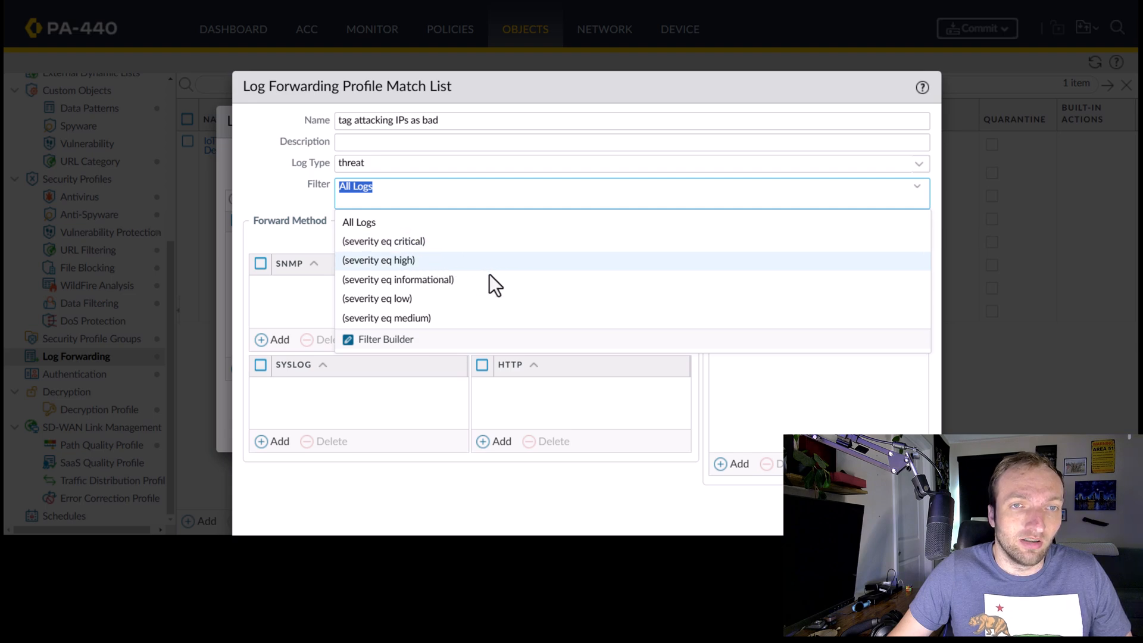
pyautogui.click(444, 242)
pyautogui.write('and')
pyautogui.moveTo(424, 188); pyautogui.dragTo(323, 189)
pyautogui.hotkey('ctrl', 'c')
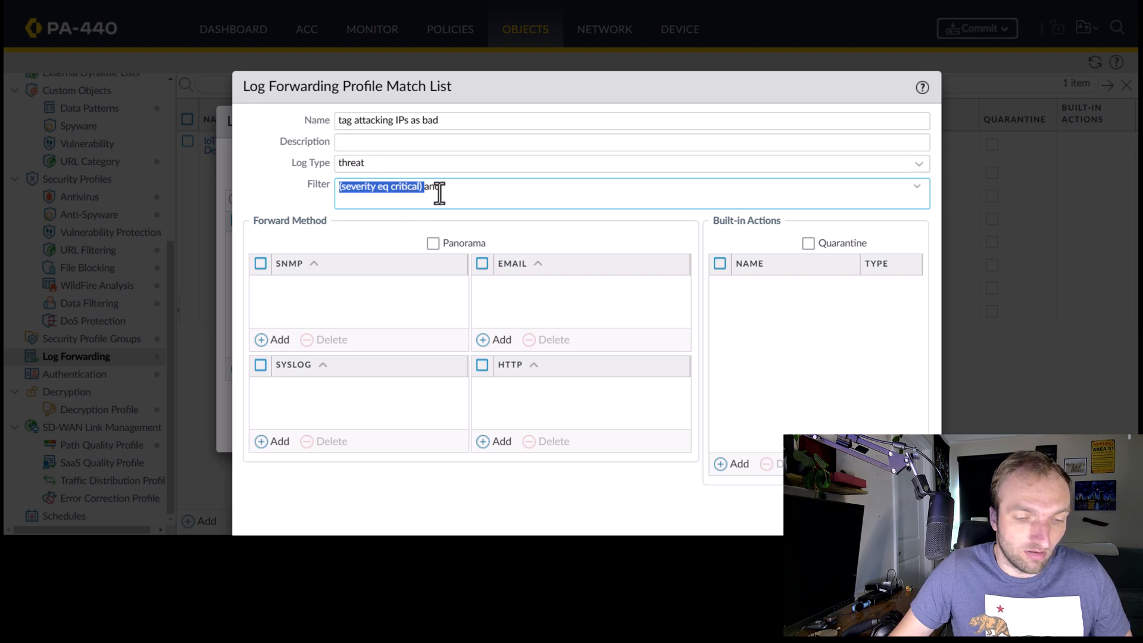
pyautogui.click(479, 186)
pyautogui.hotkey('ctrl', 'v')
pyautogui.click(524, 193)
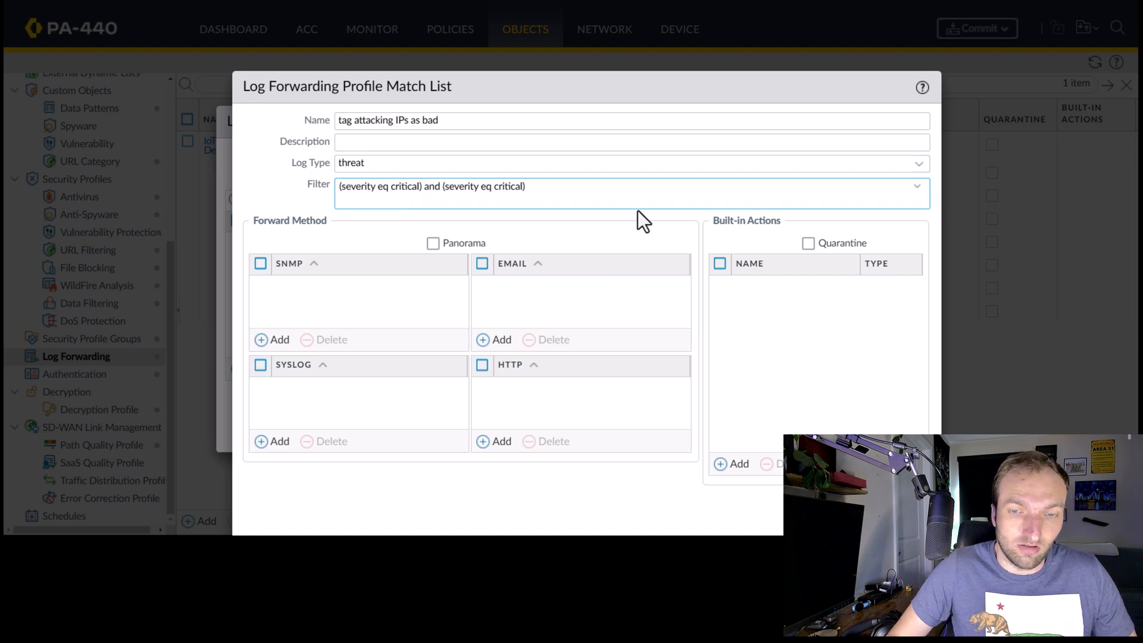
# Change the second filter condition's severity to high and the operator joining the two conditions to "or".
pyautogui.press('BackSpace')
pyautogui.press('BackSpace')
pyautogui.press('BackSpace')
pyautogui.press('BackSpace')
pyautogui.press('BackSpace')
pyautogui.press('BackSpace')
pyautogui.press('BackSpace')
pyautogui.press('BackSpace')
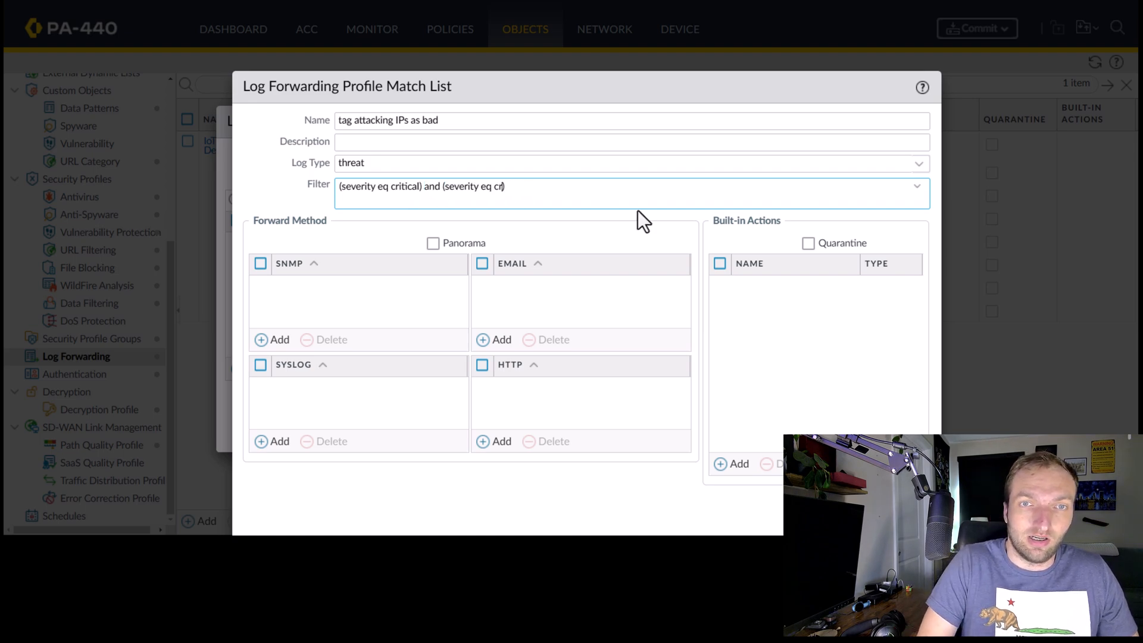
pyautogui.write('high')
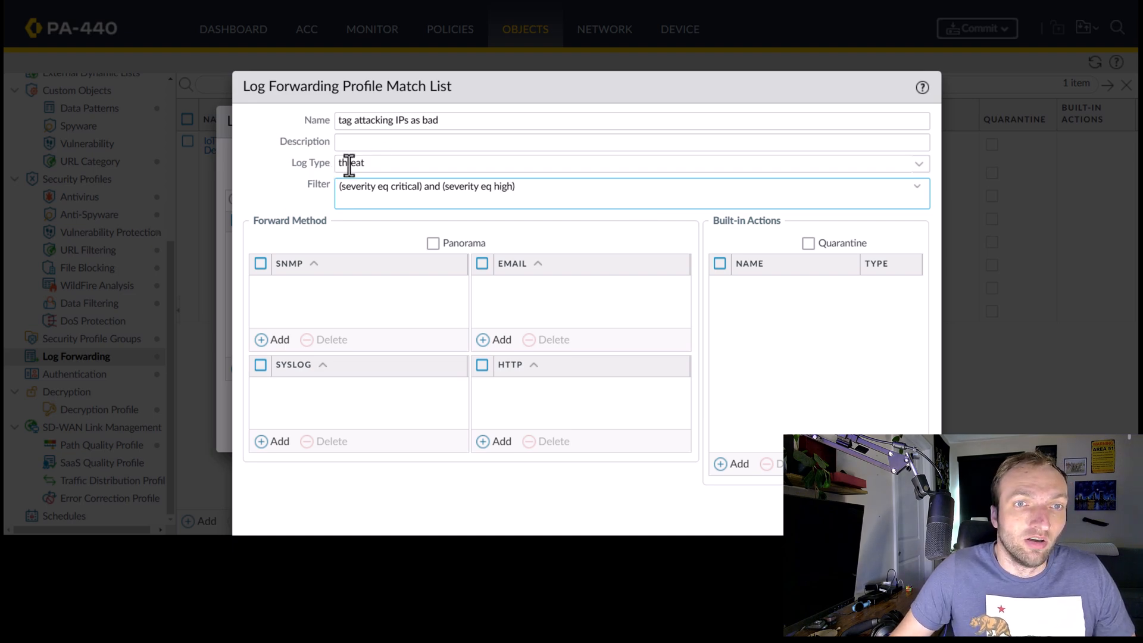
pyautogui.doubleClick(434, 190)
pyautogui.write('or')
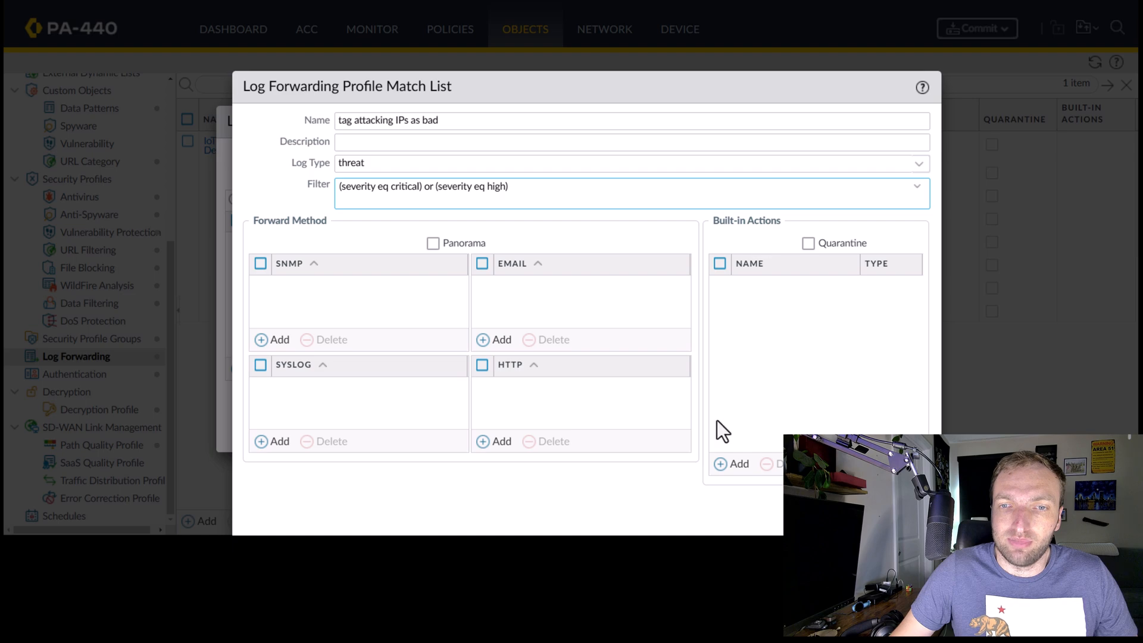
# Add a built-in action named "tag as bad" with Source Address as its tagging target.
pyautogui.click(732, 465)
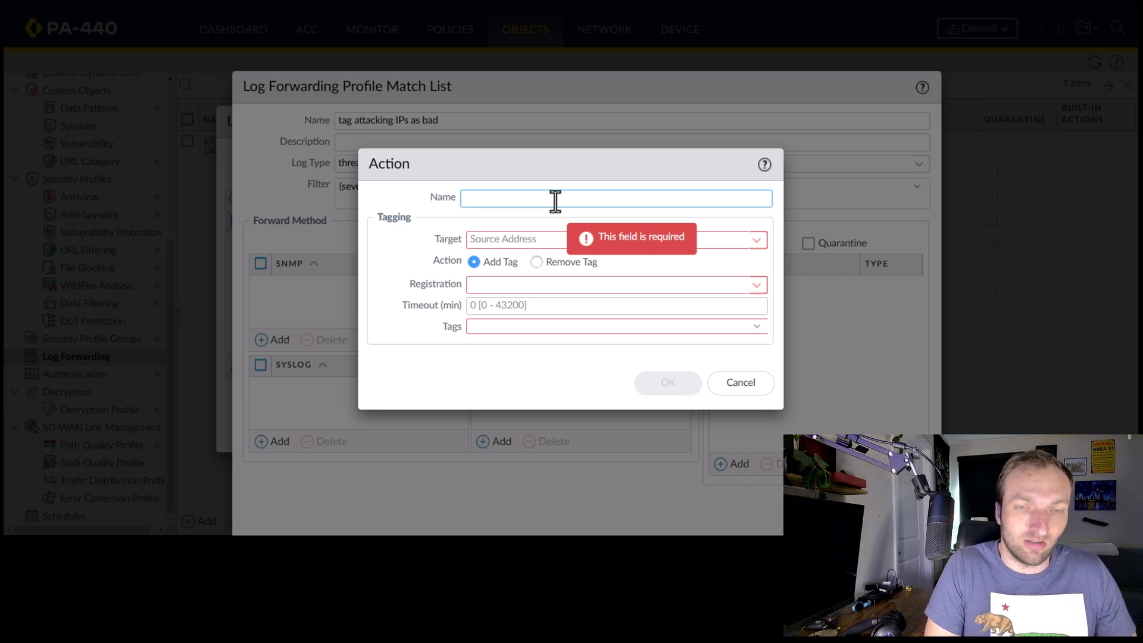
pyautogui.write('ta')
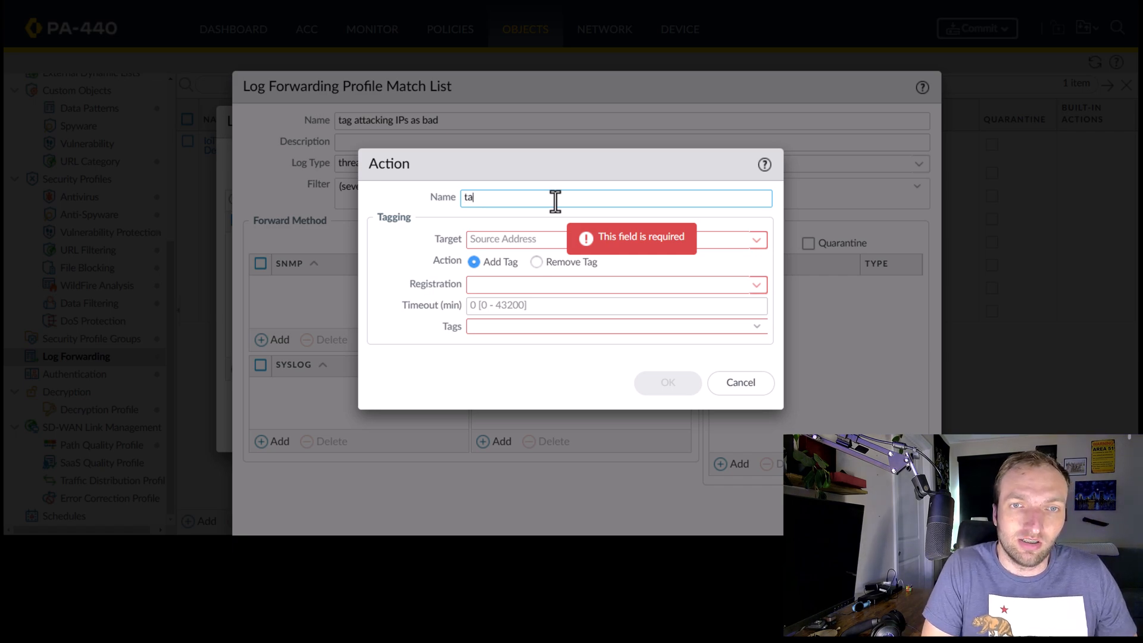
pyautogui.write('g as bad')
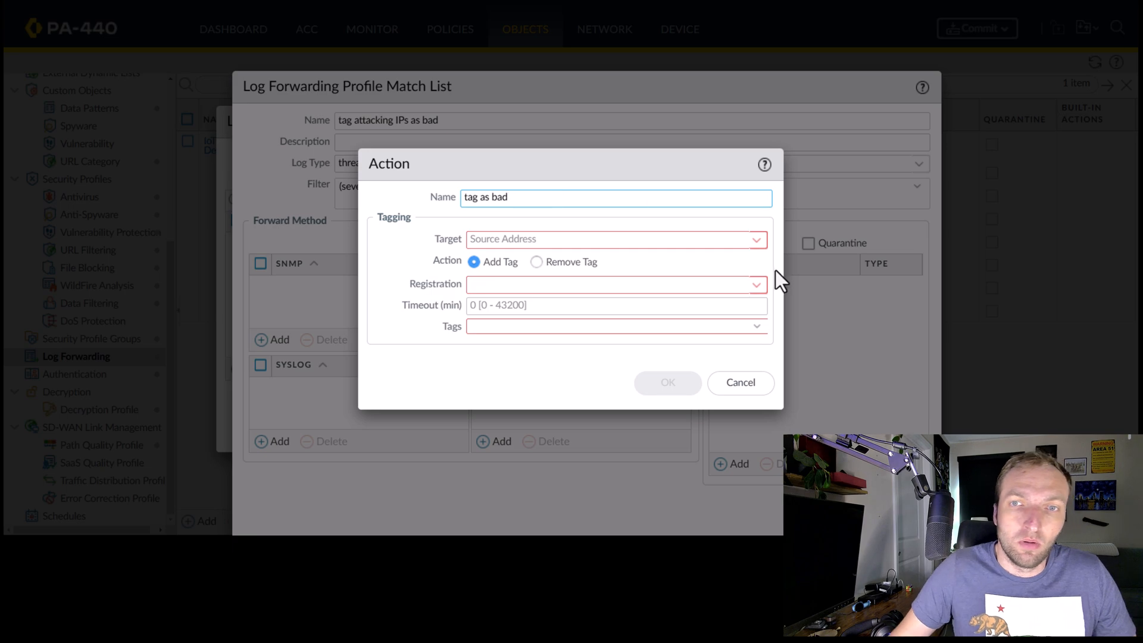
pyautogui.click(761, 243)
pyautogui.click(548, 280)
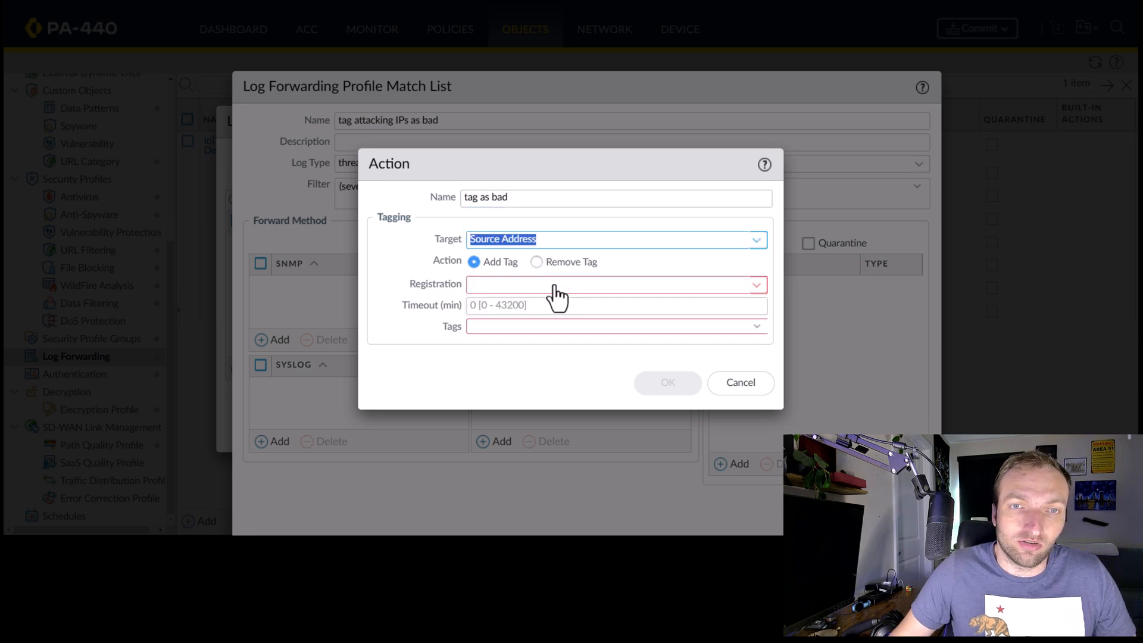
# Register the "tag as bad" action's tag with Local User-ID and choose the "bad" tag to add.
pyautogui.click(391, 227)
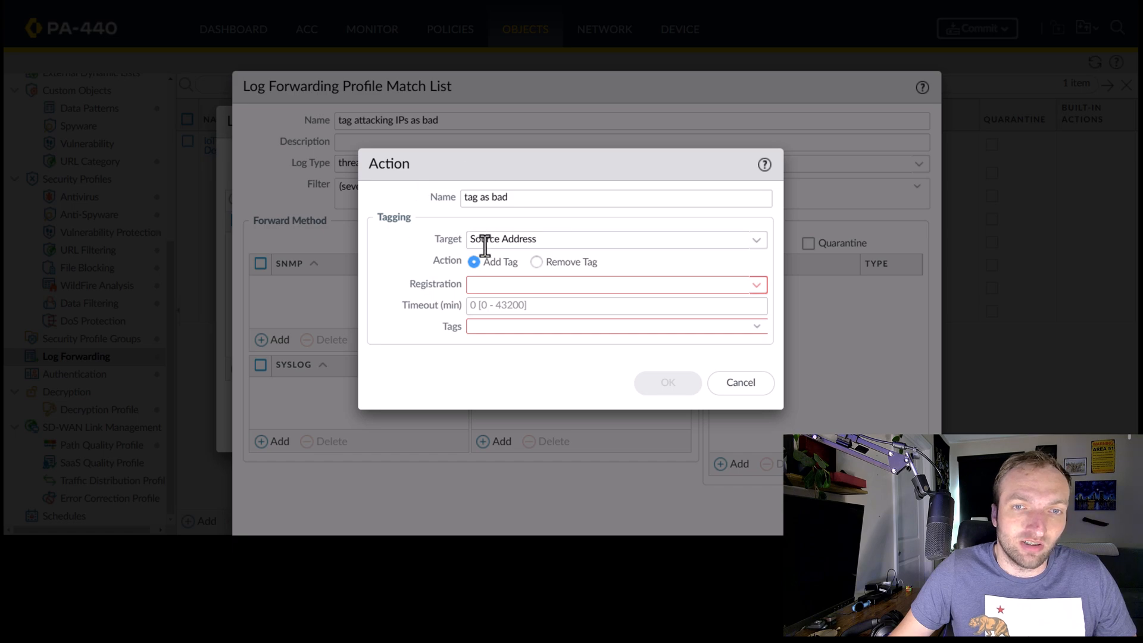
pyautogui.moveTo(457, 171); pyautogui.dragTo(531, 174)
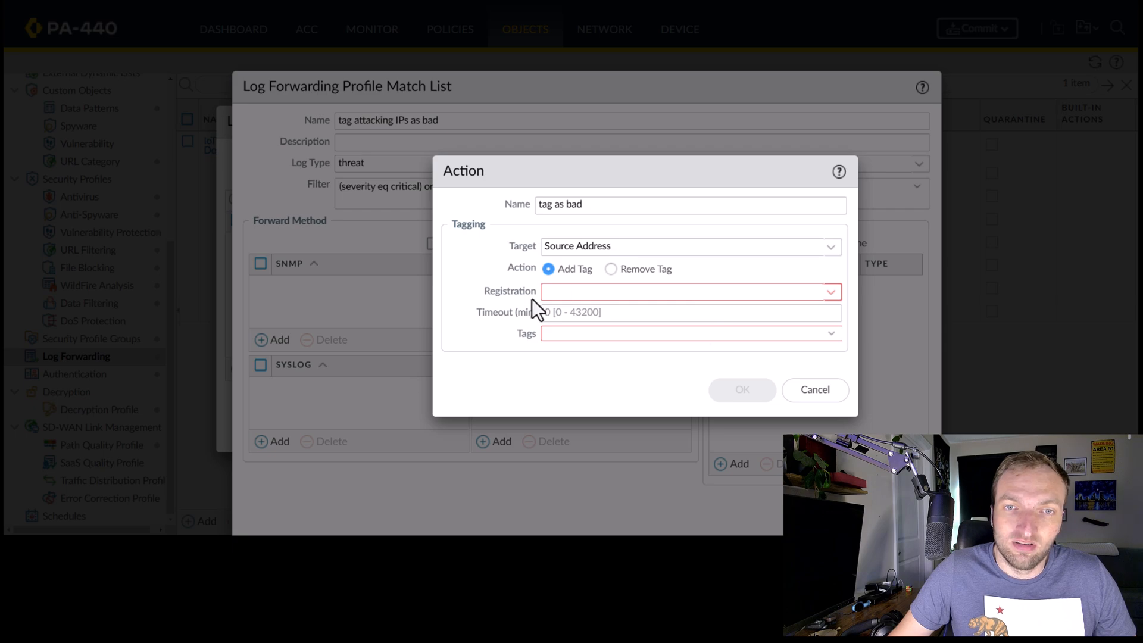
pyautogui.click(831, 291)
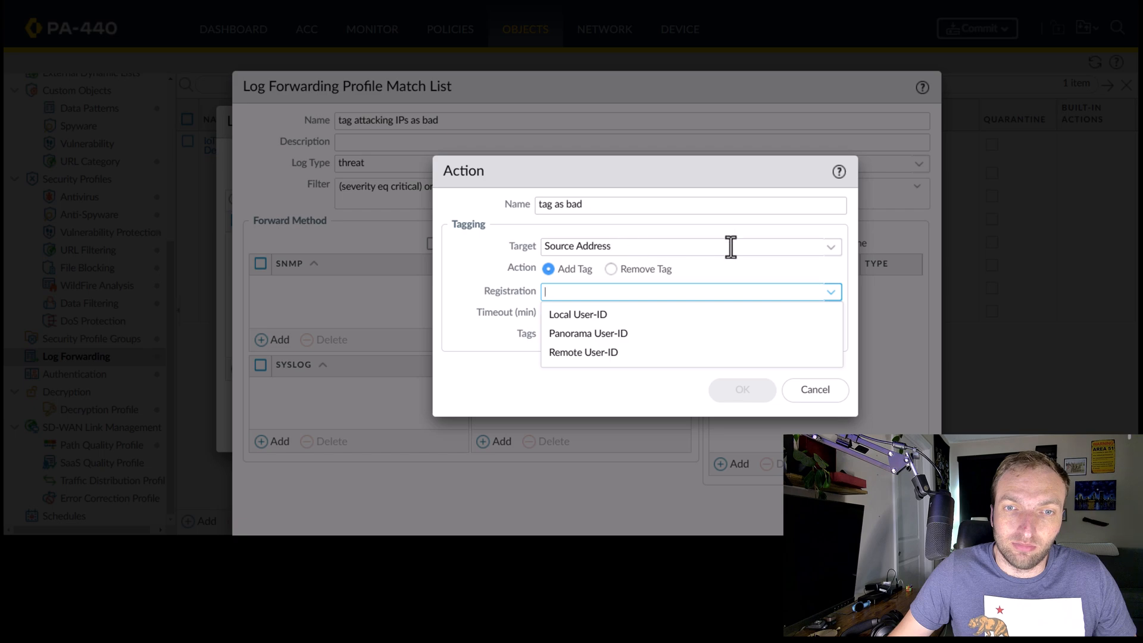
pyautogui.click(677, 321)
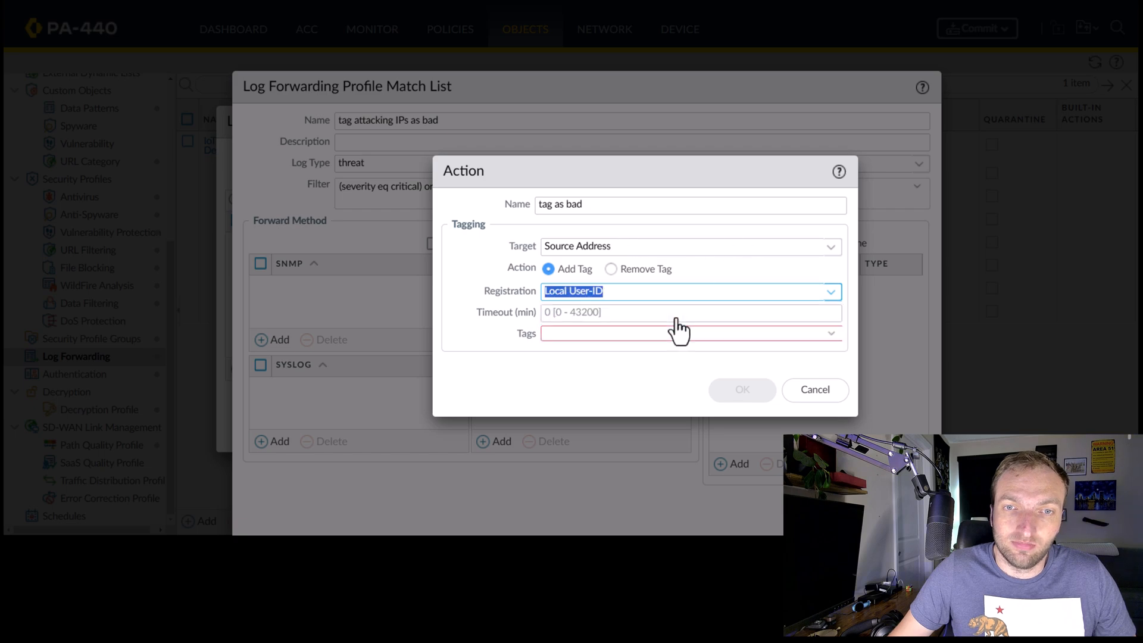
pyautogui.click(833, 333)
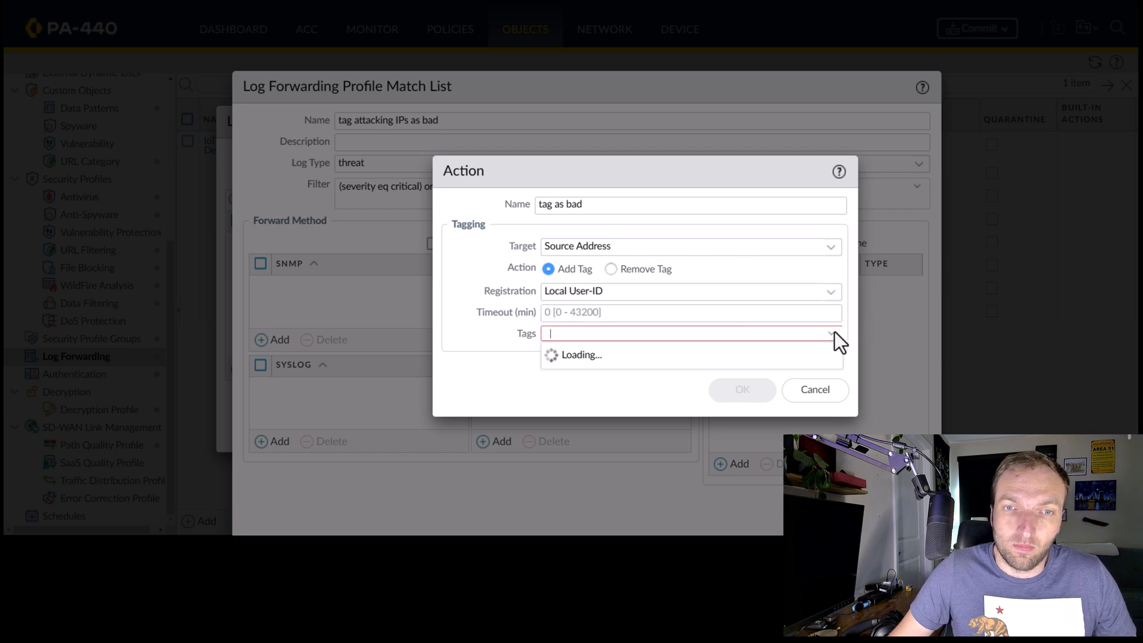
pyautogui.click(562, 355)
pyautogui.click(487, 336)
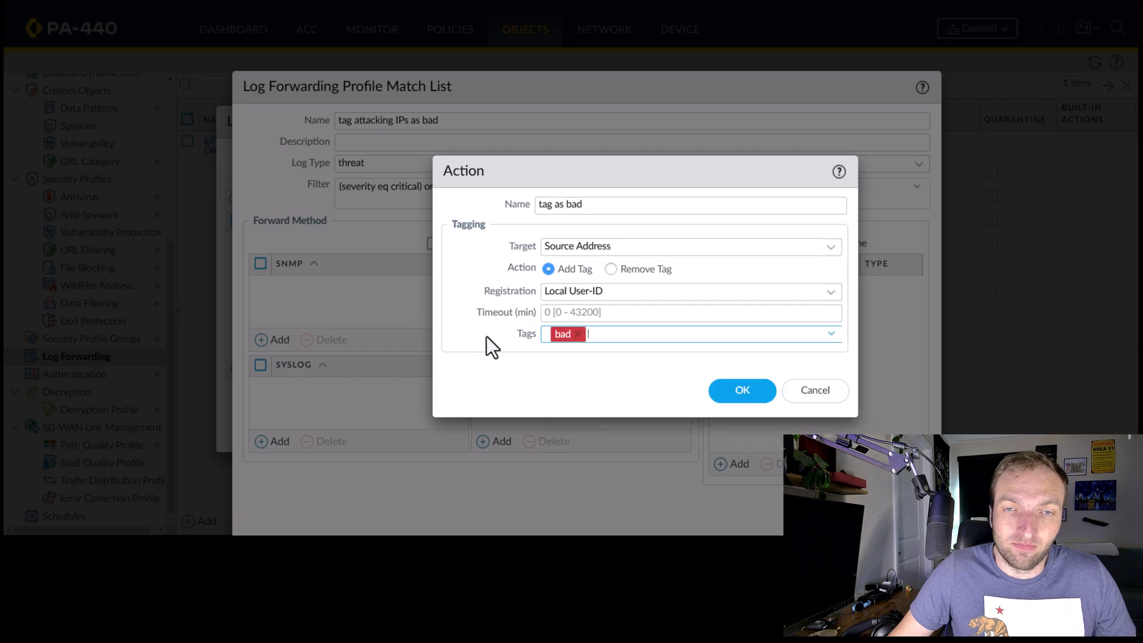
# Set the tagging timeout to 43200 minutes and save the action, its match list entry and the log forwarding profile.
pyautogui.click(582, 310)
pyautogui.click(538, 362)
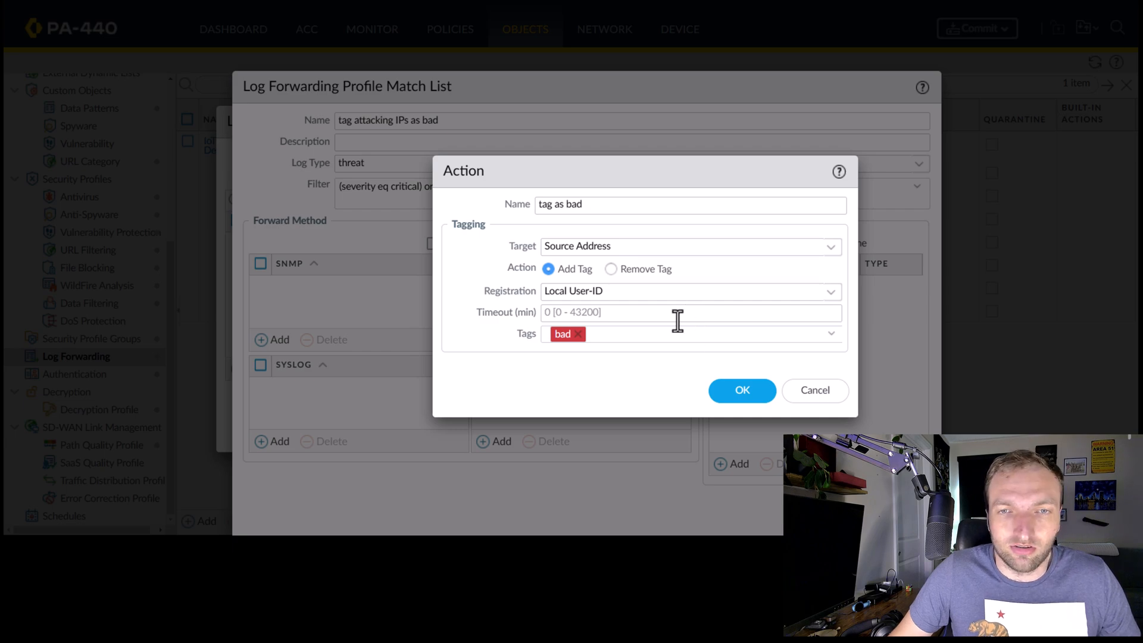
pyautogui.click(708, 316)
pyautogui.write('43200')
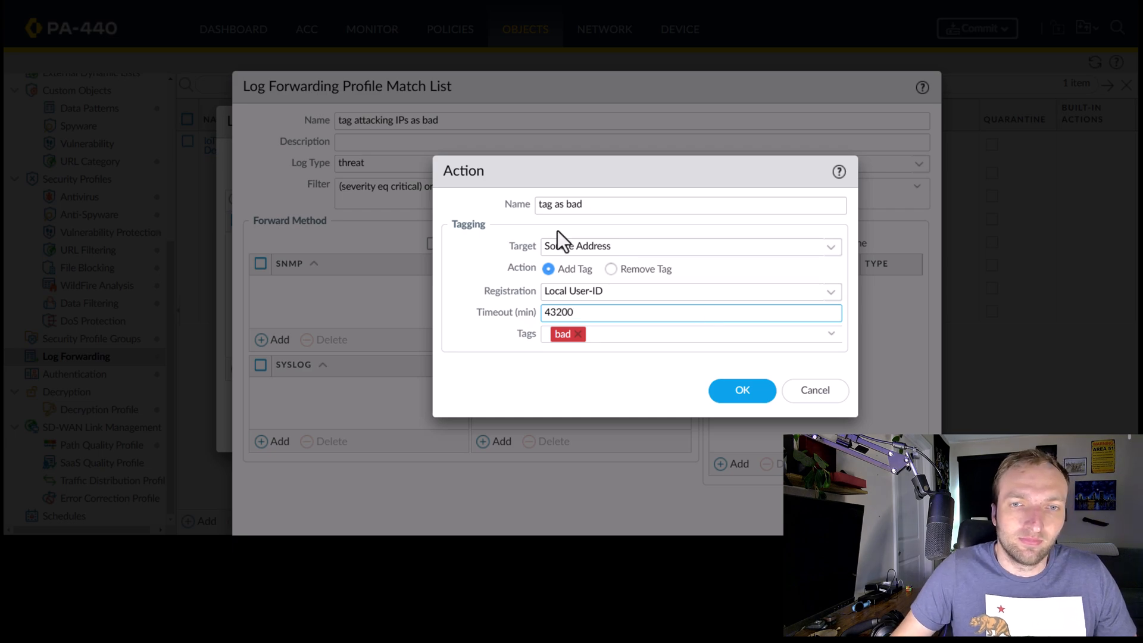
pyautogui.doubleClick(470, 278)
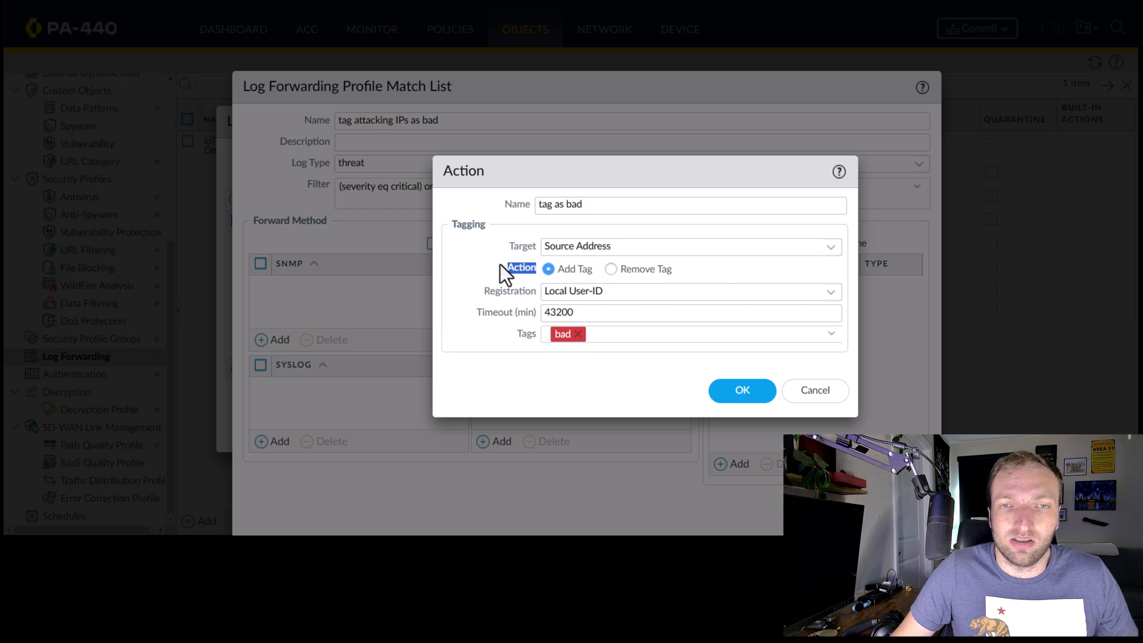
pyautogui.click(744, 396)
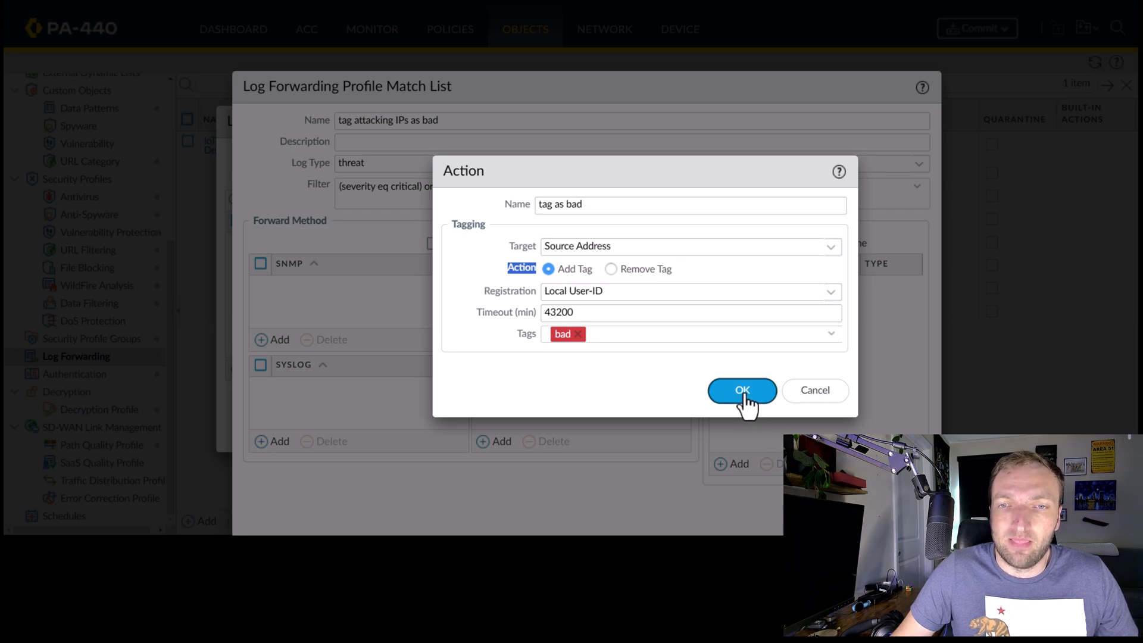
pyautogui.click(744, 394)
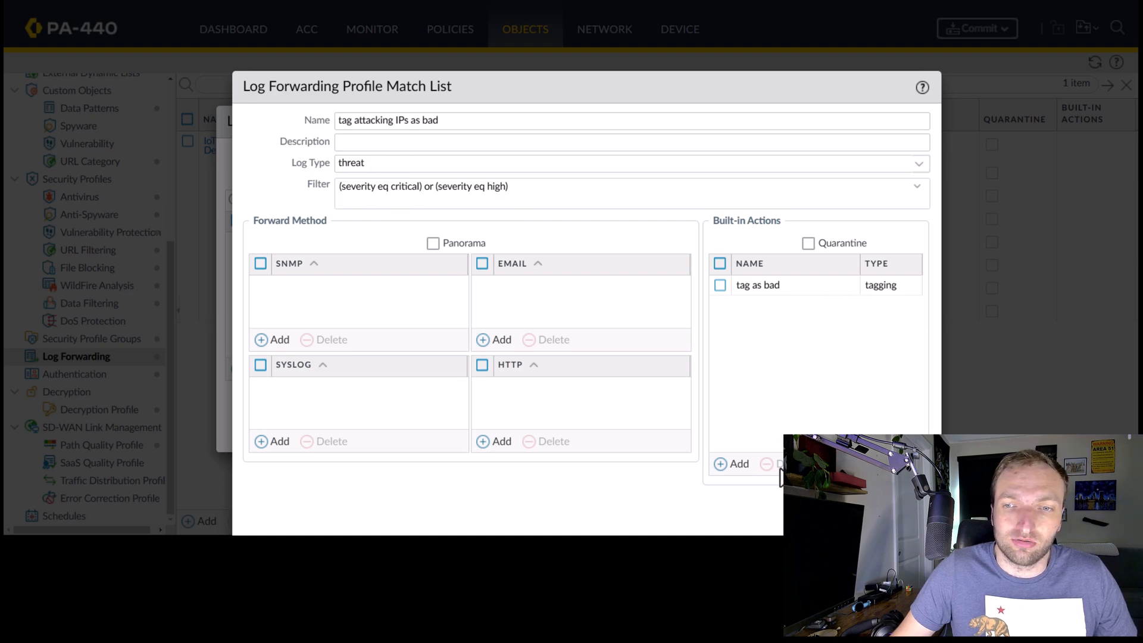
pyautogui.click(825, 509)
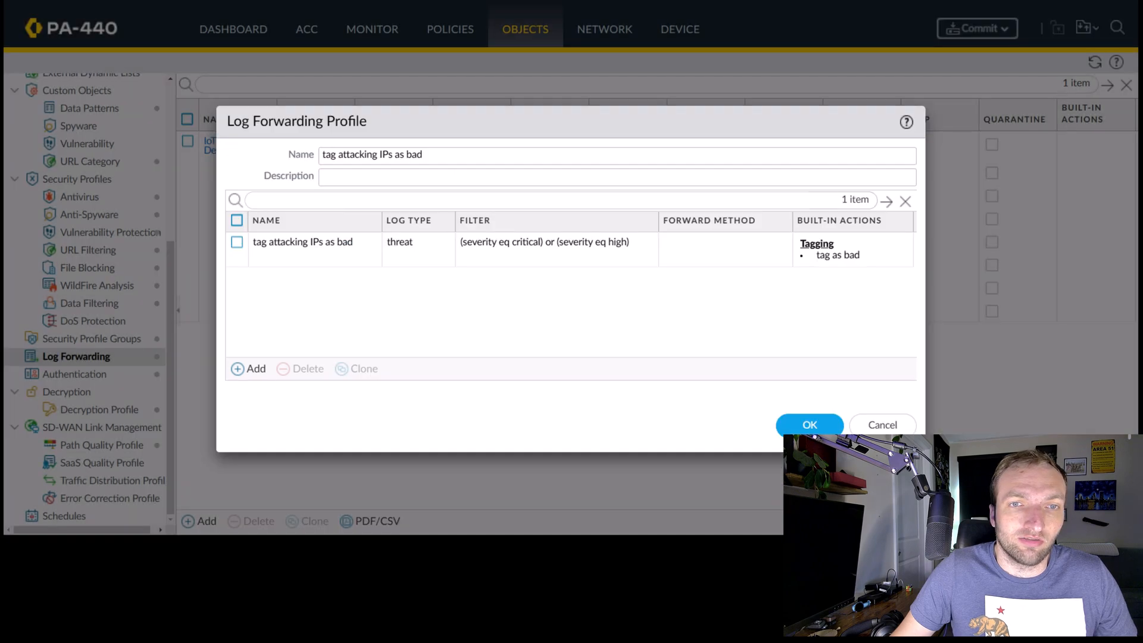
pyautogui.click(812, 428)
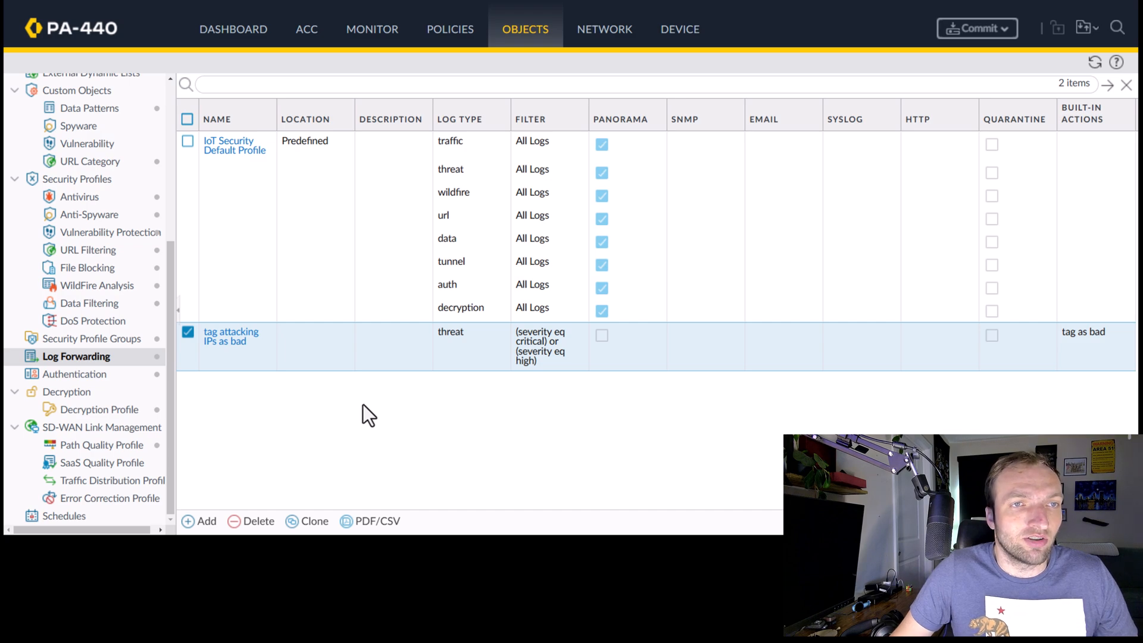
# Examine the threat log entries of critical or high severity, including the rules they matched and their source addresses.
pyautogui.moveTo(170, 305); pyautogui.dragTo(172, 137)
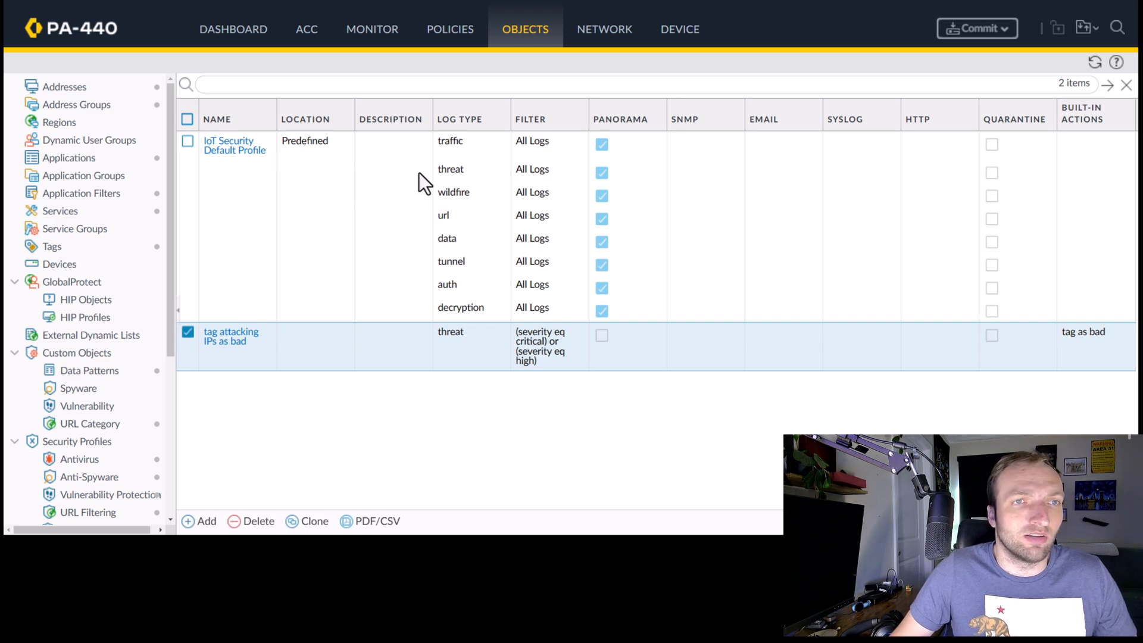
pyautogui.click(388, 36)
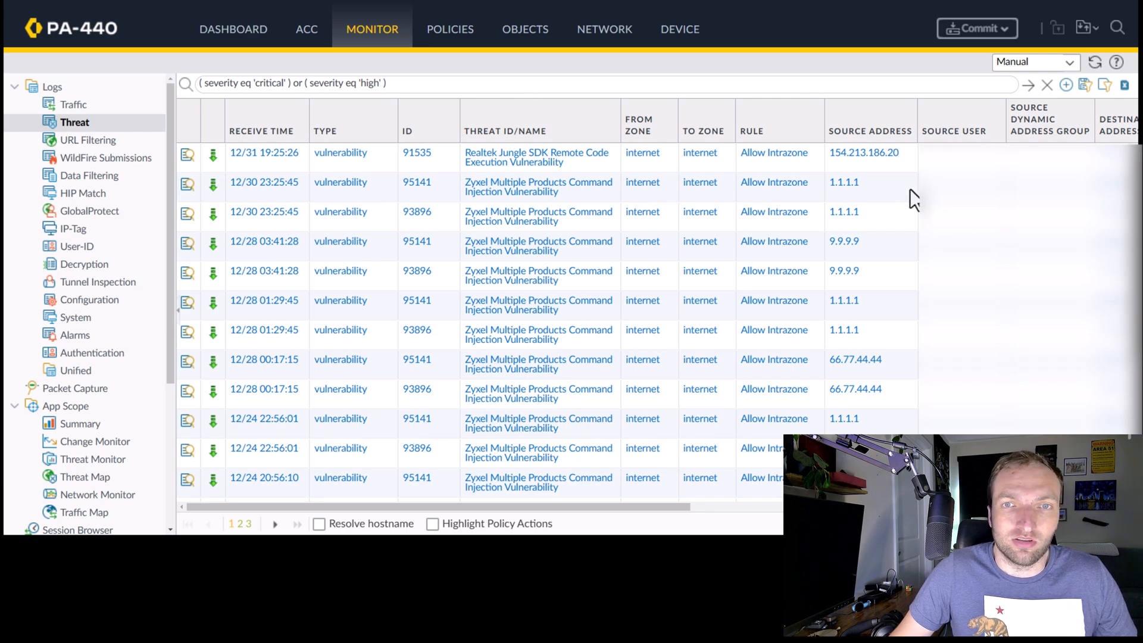
pyautogui.moveTo(618, 508)
pyautogui.mouseDown()
pyautogui.moveTo(666, 508)
pyautogui.moveTo(612, 510)
pyautogui.mouseUp()
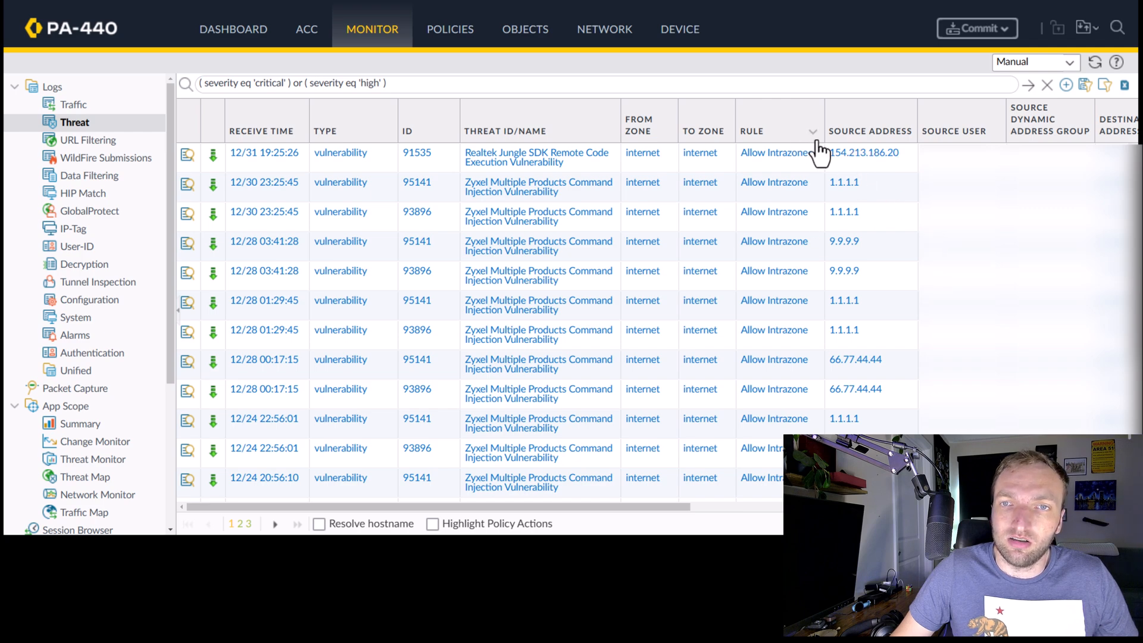
pyautogui.scroll(-5, 655, 321)
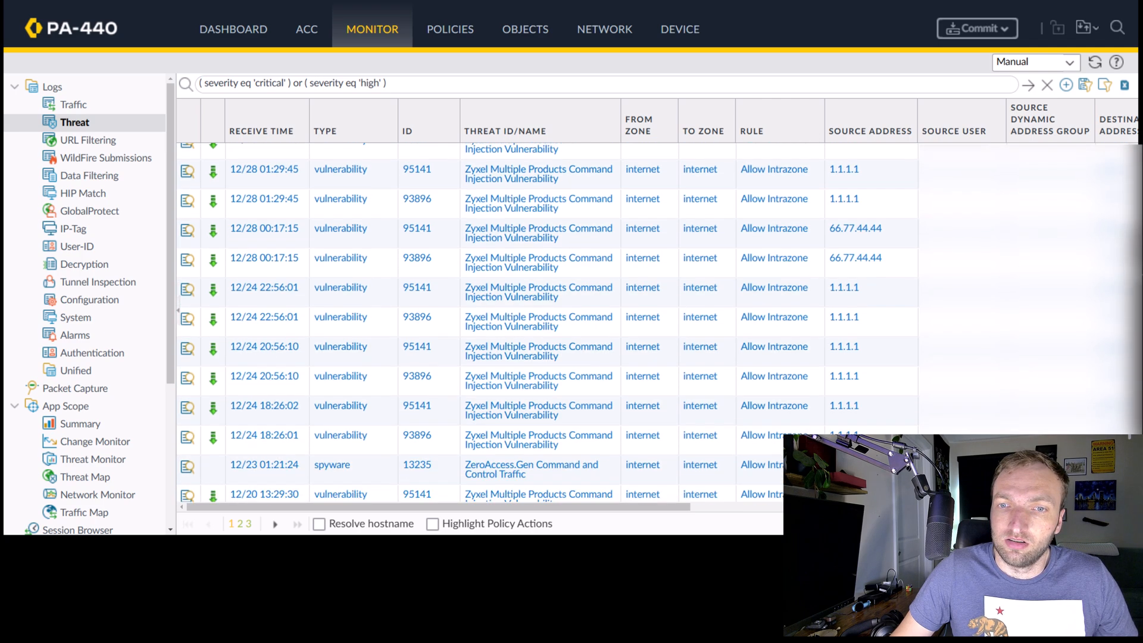
pyautogui.scroll(5, 810, 191)
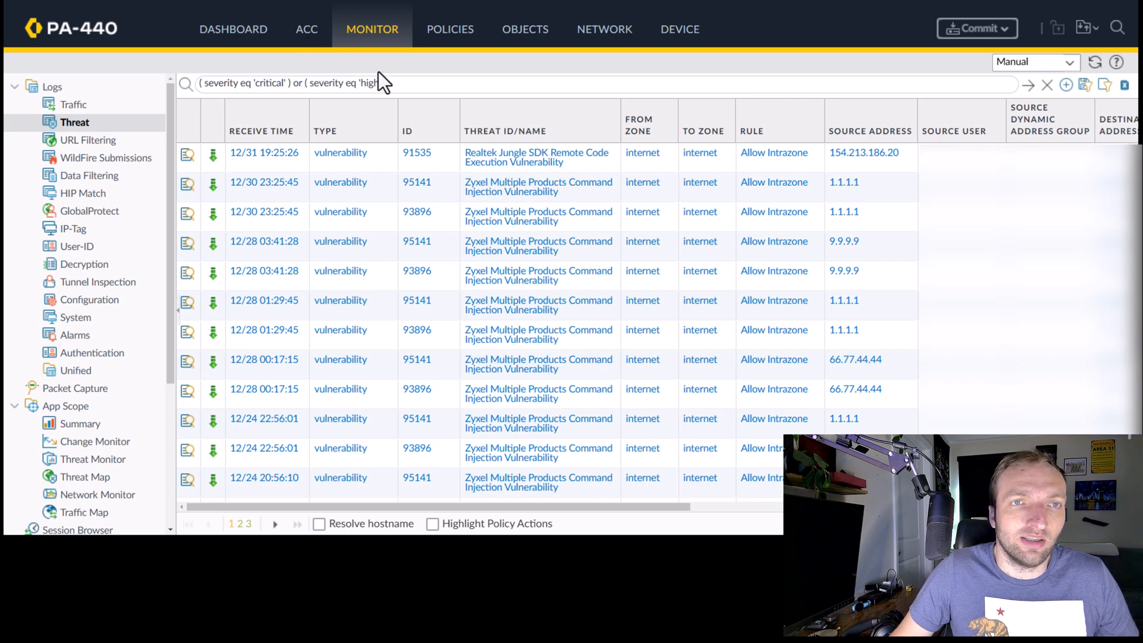
# Assign the "tag attacking IPs as bad" log forwarding profile to the Allow Intrazone security rule and save the rule.
pyautogui.click(447, 30)
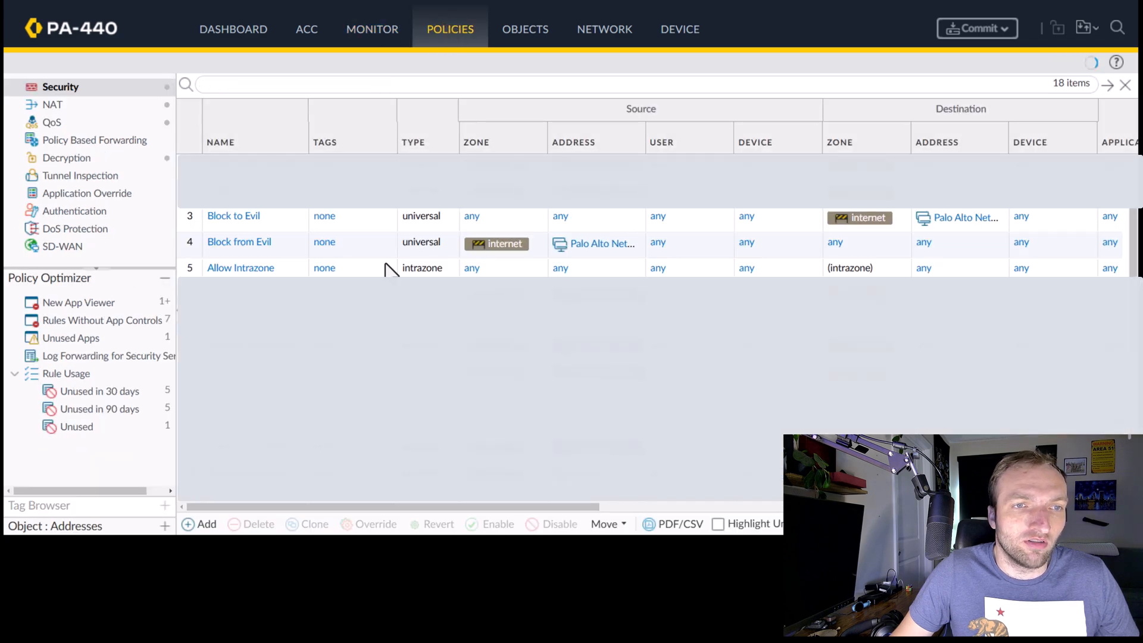
pyautogui.click(240, 269)
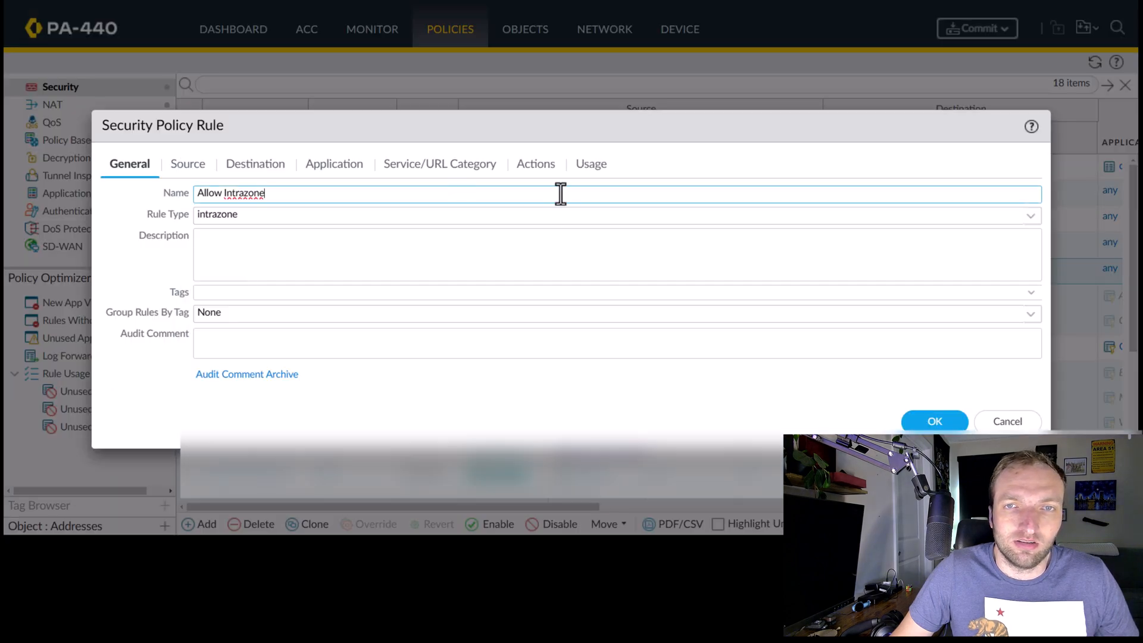
pyautogui.click(541, 172)
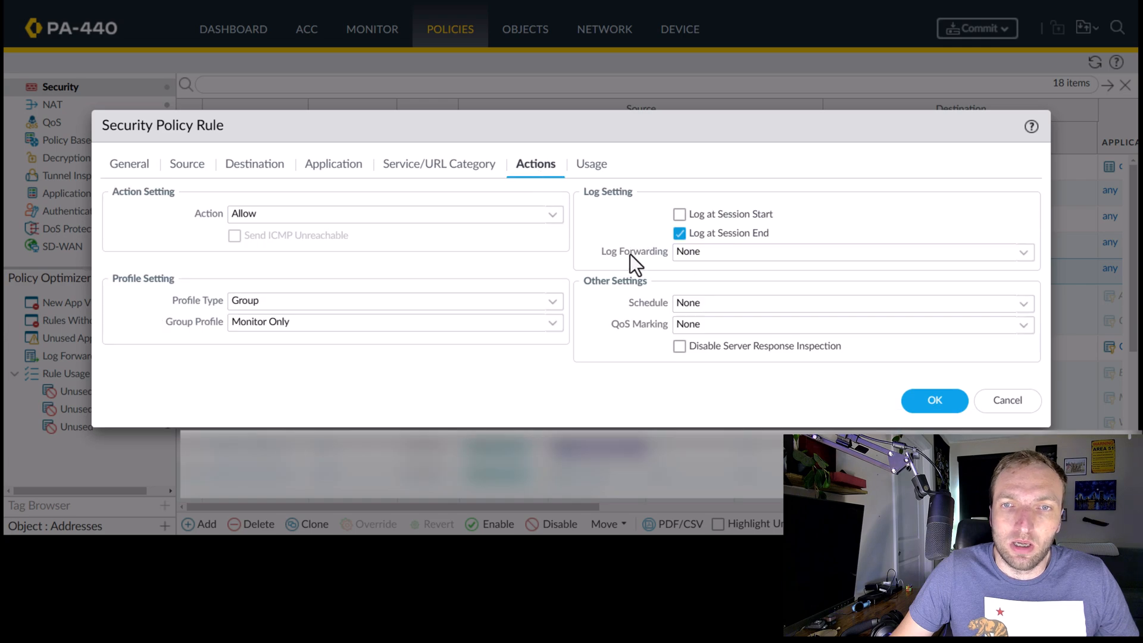
pyautogui.click(1022, 252)
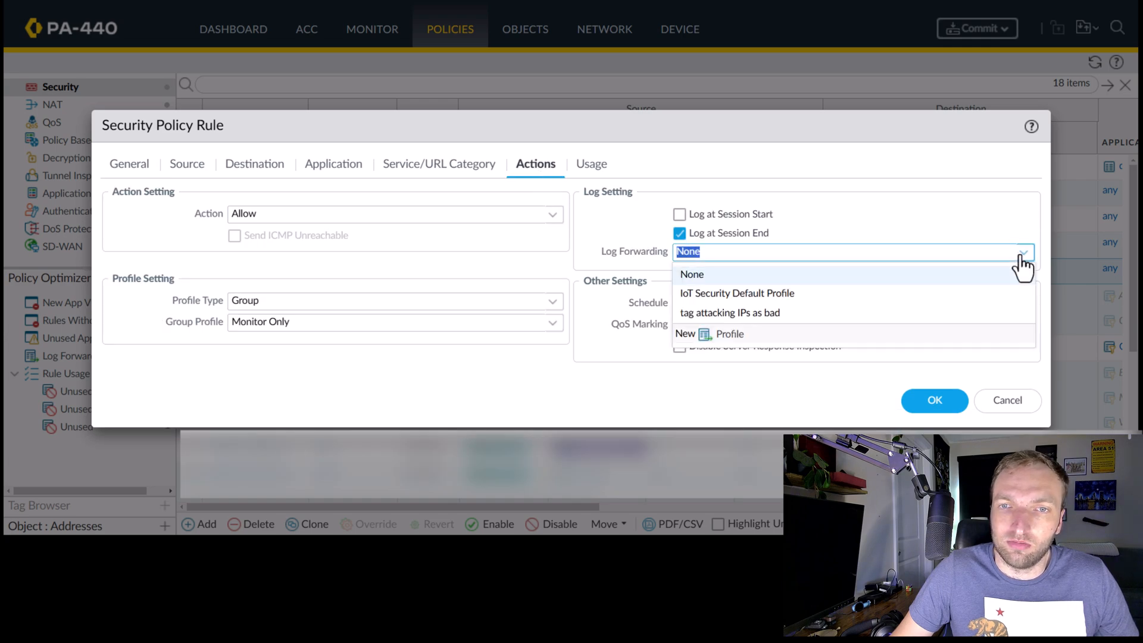
pyautogui.click(805, 322)
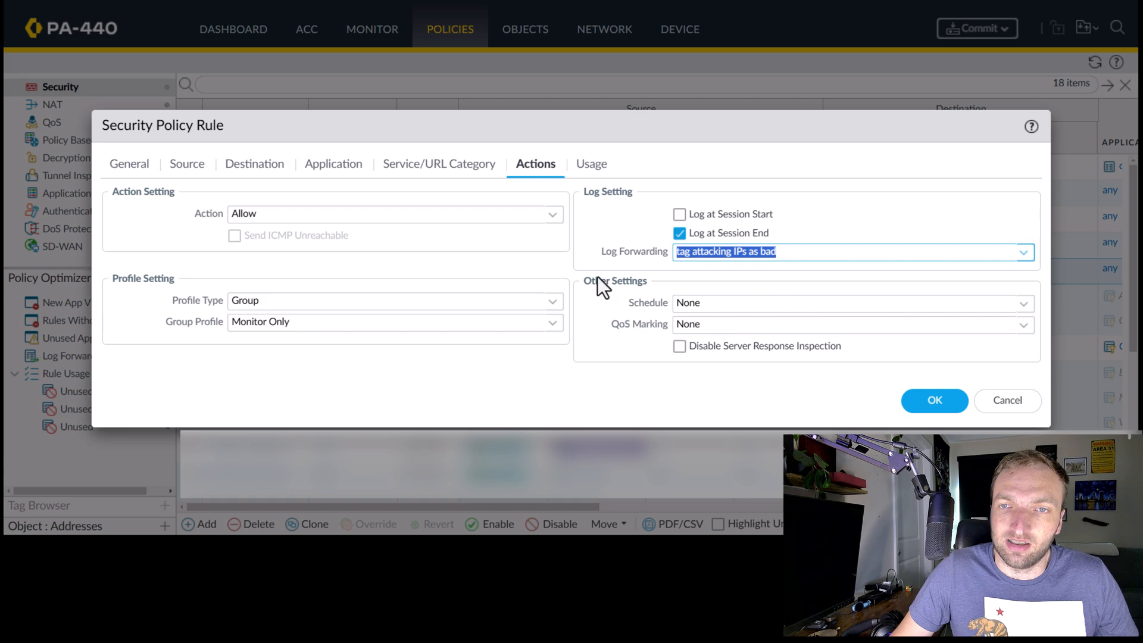
pyautogui.click(928, 404)
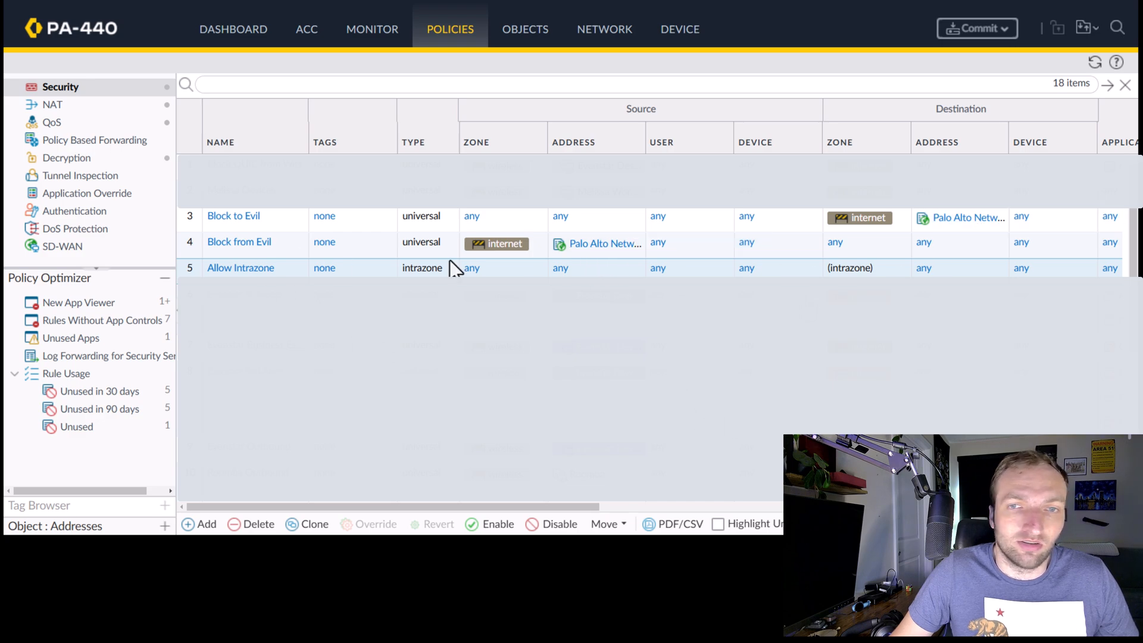
# Add the "bad" address group to the destination addresses of the Block to Evil security rule and save the rule.
pyautogui.click(238, 217)
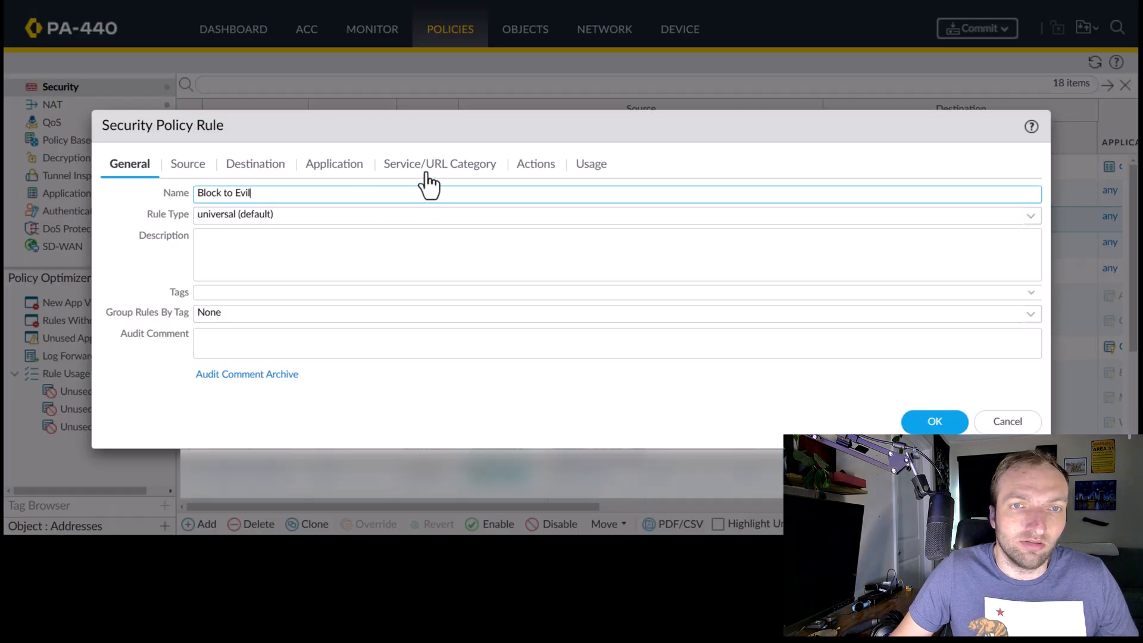
pyautogui.click(258, 168)
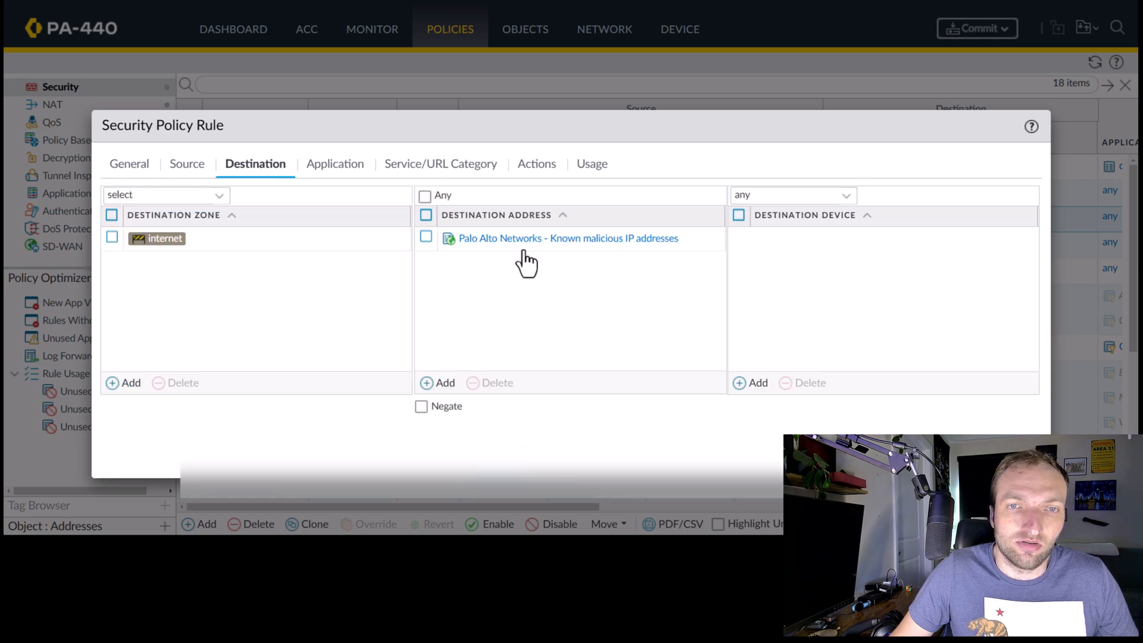
pyautogui.click(441, 383)
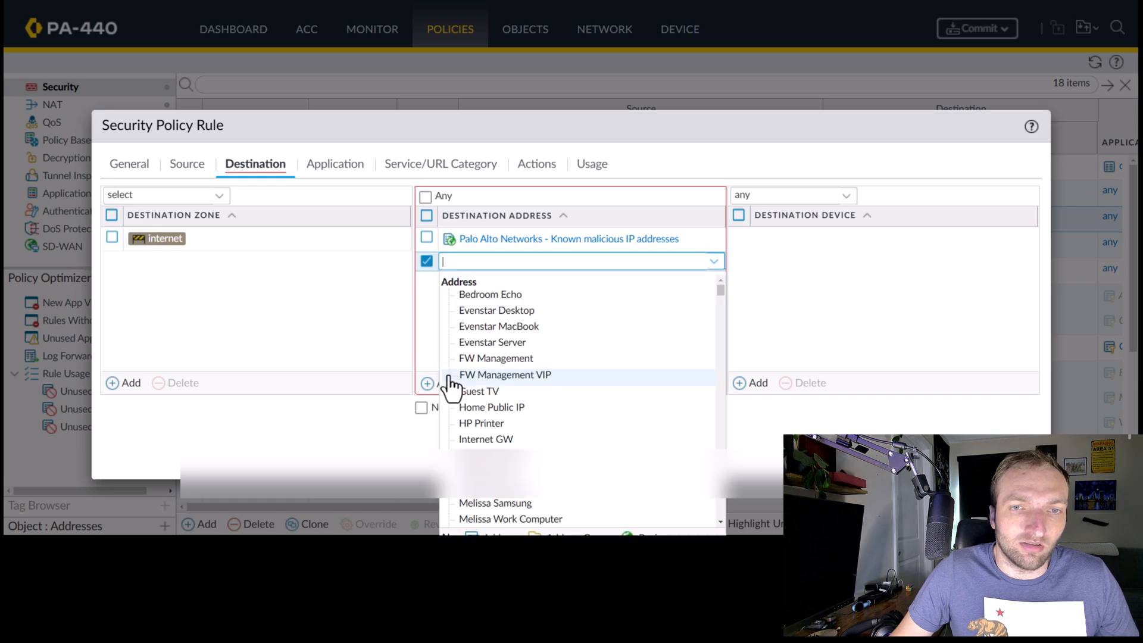
pyautogui.write('bad')
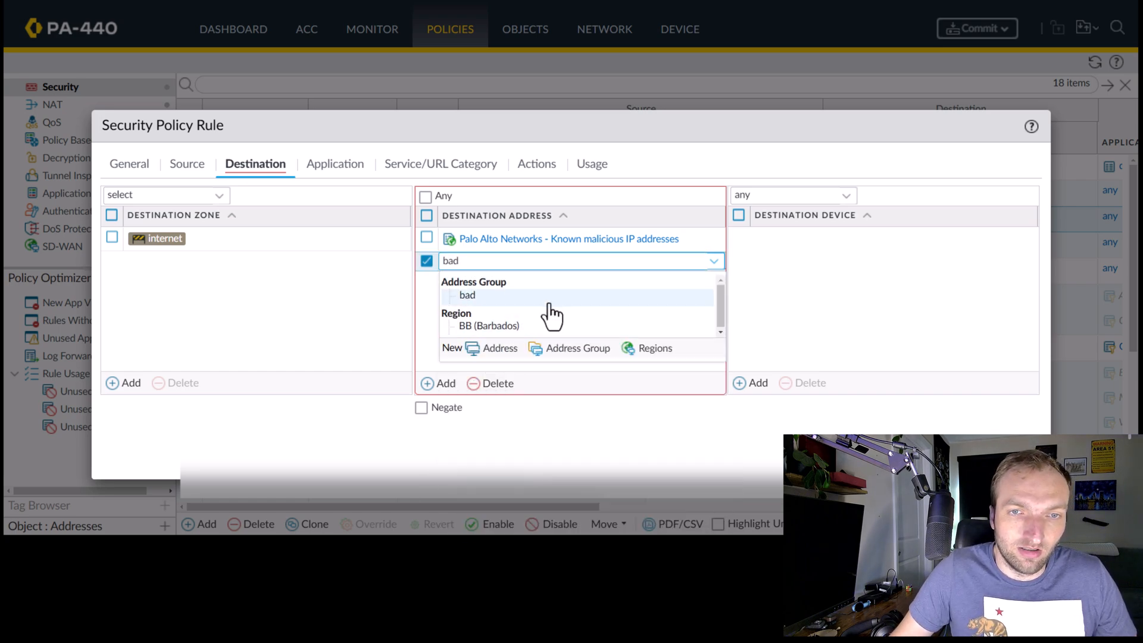
pyautogui.click(540, 297)
pyautogui.click(578, 382)
pyautogui.click(425, 261)
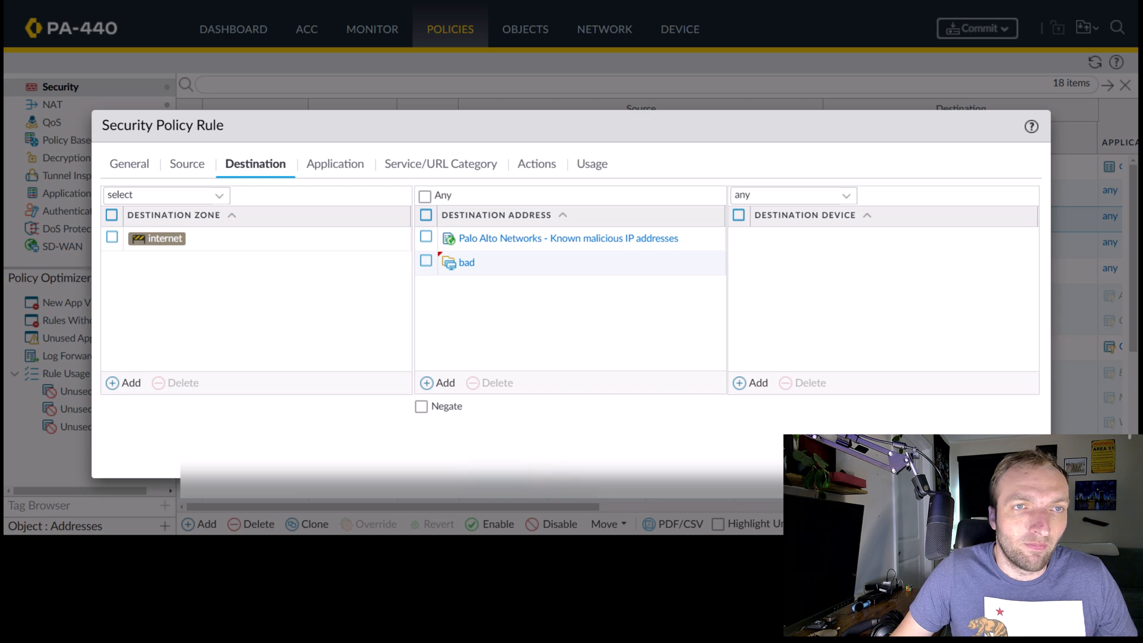
pyautogui.click(944, 457)
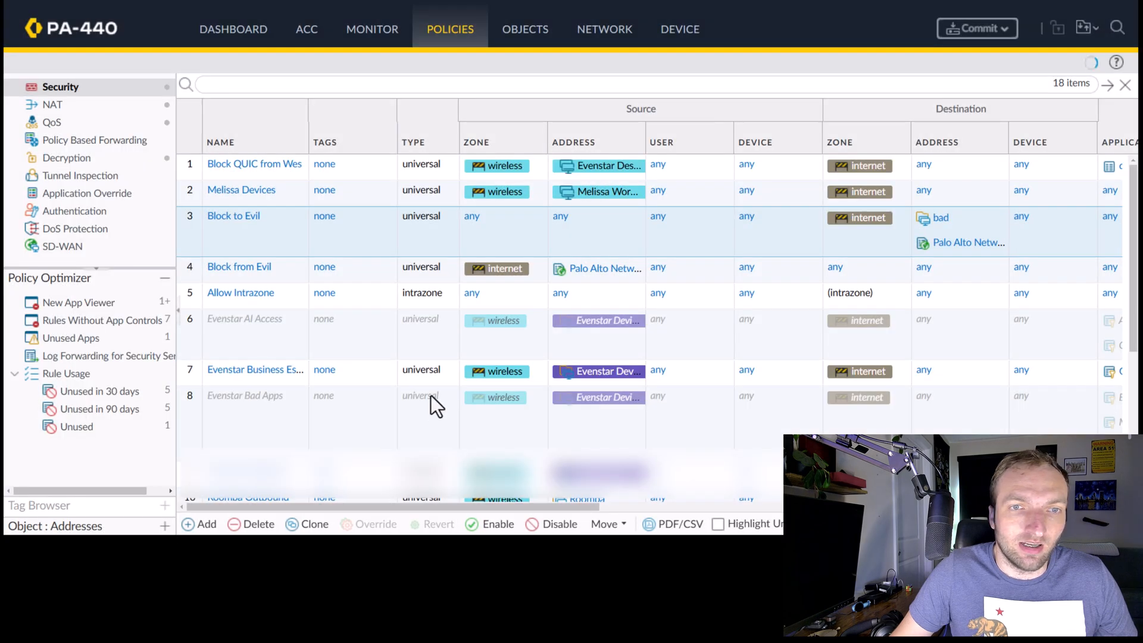
# Add the "bad" address group to the source addresses of the Block from Evil security rule and save the rule.
pyautogui.click(229, 268)
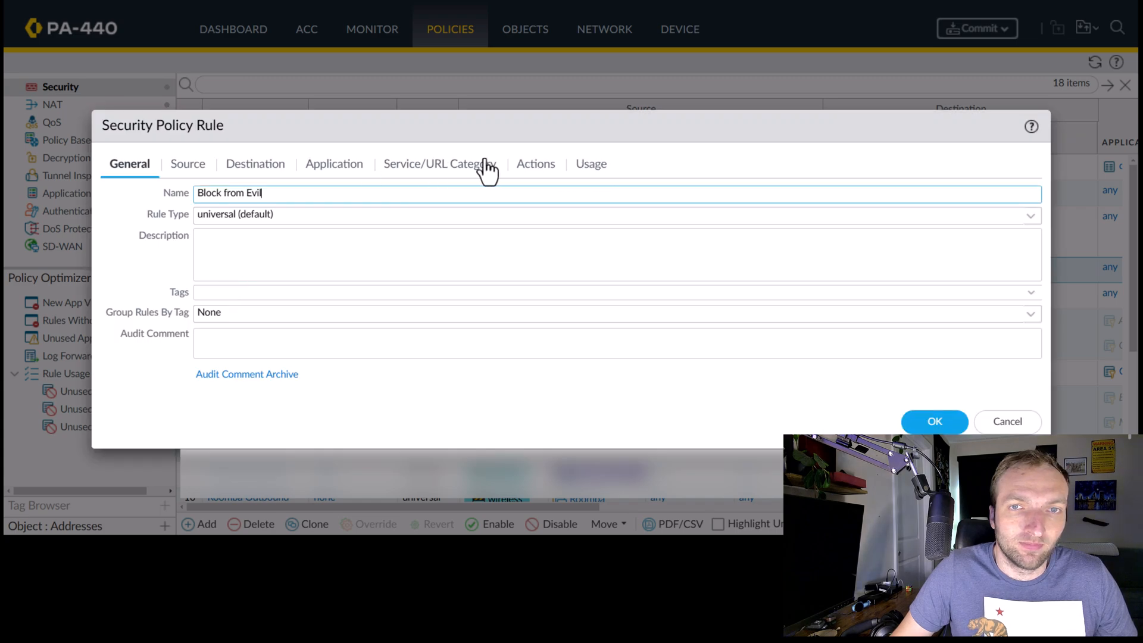
pyautogui.click(188, 167)
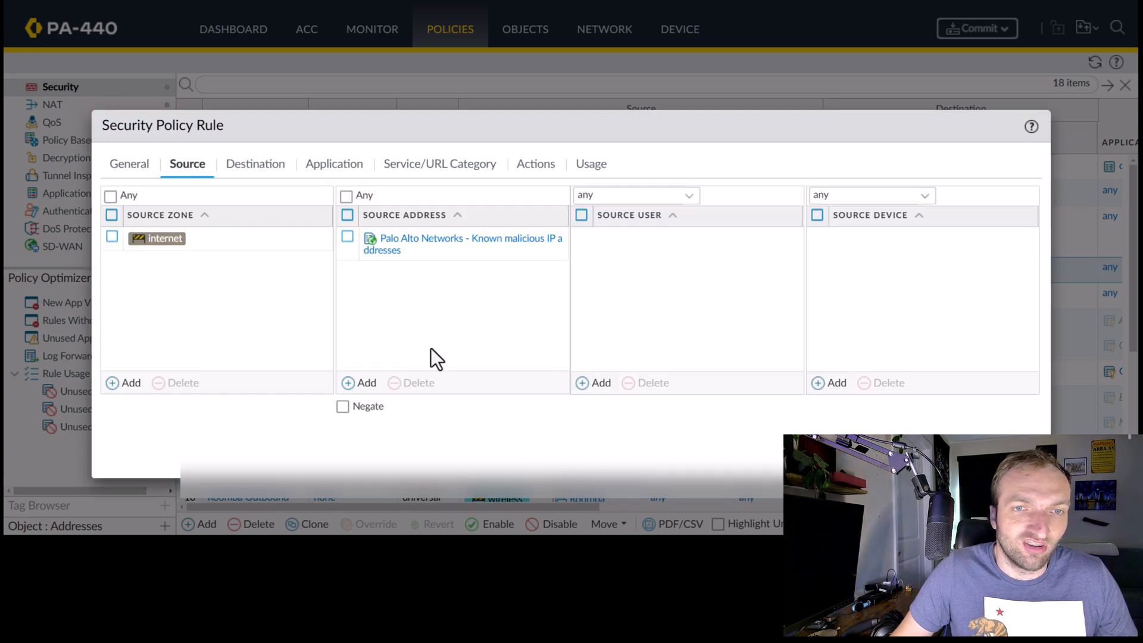
pyautogui.click(346, 382)
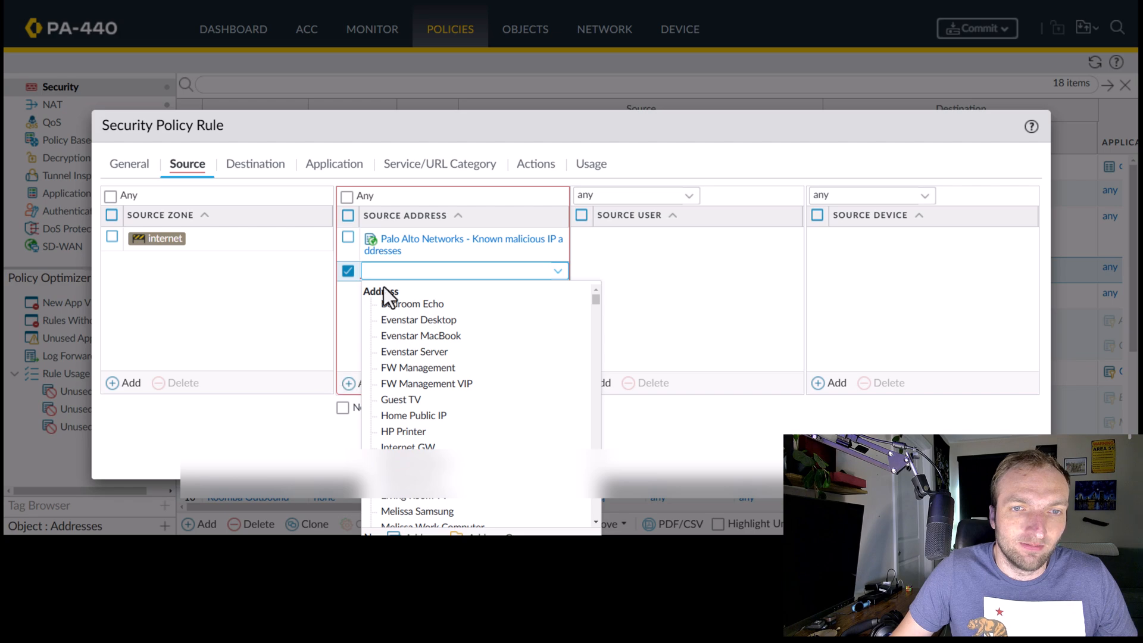
pyautogui.write('bad')
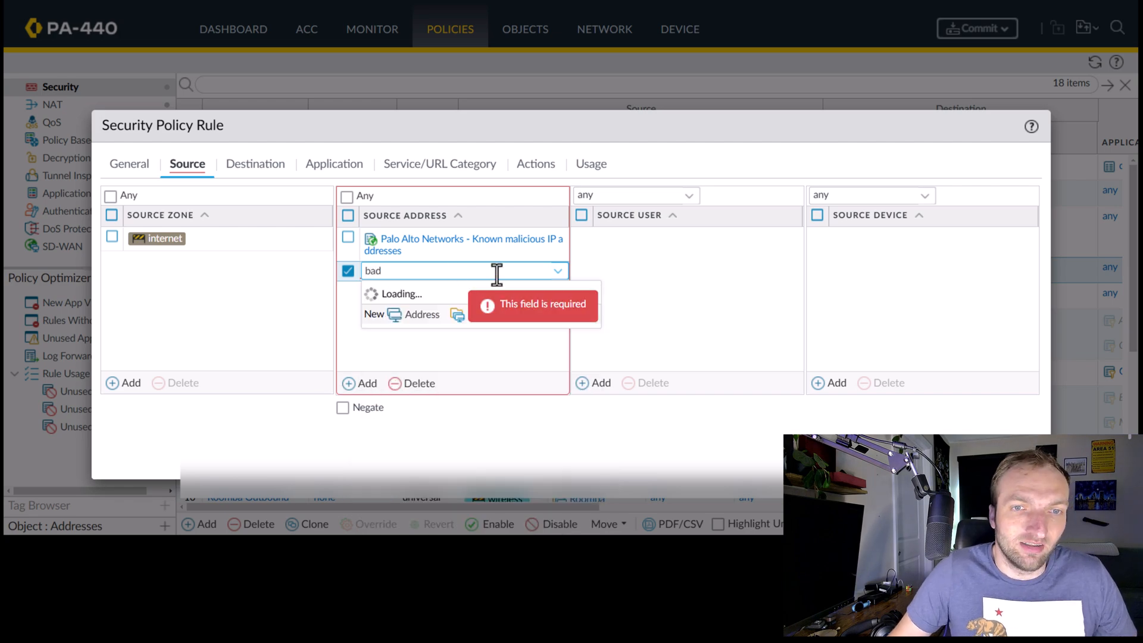
pyautogui.click(466, 303)
pyautogui.click(347, 285)
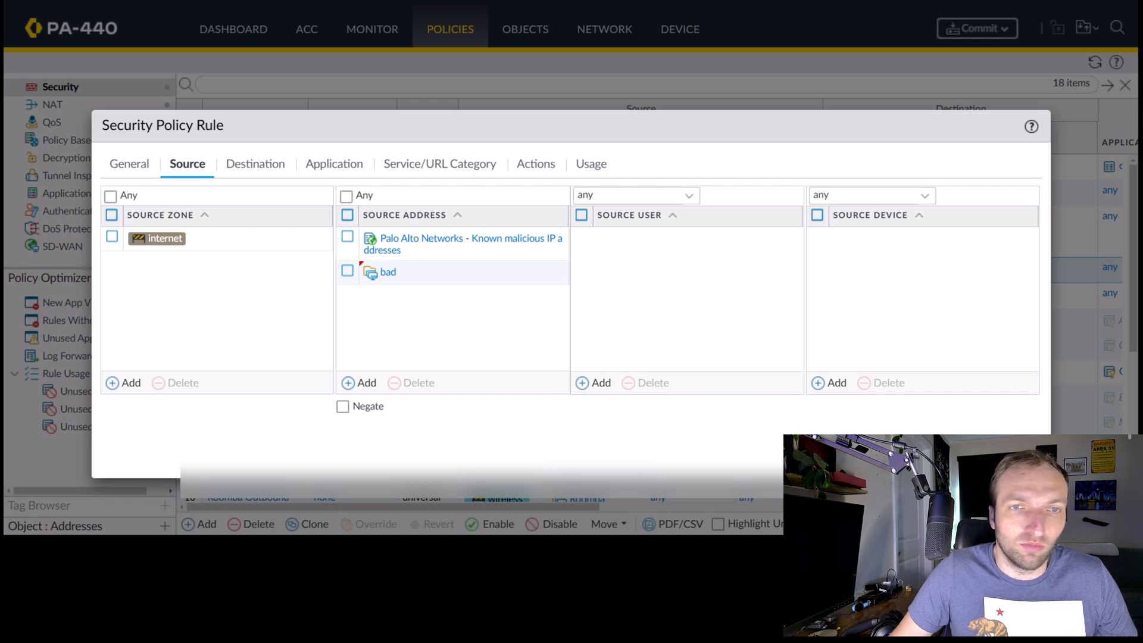
pyautogui.click(960, 458)
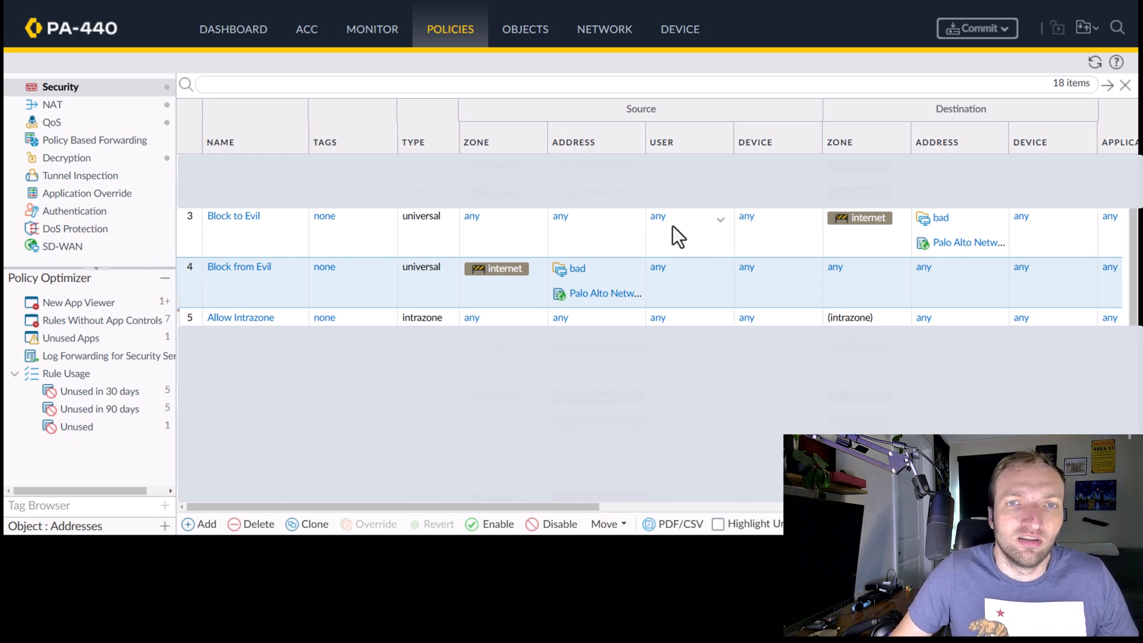
# Commit all pending changes to the firewall and dismiss the commit status.
pyautogui.click(1001, 34)
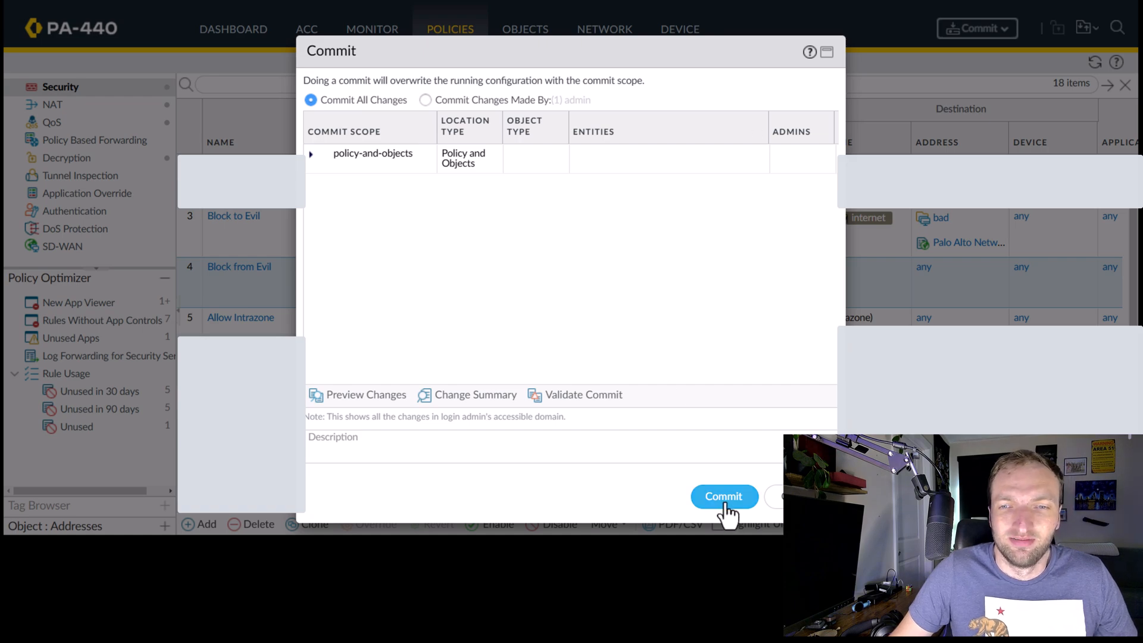
pyautogui.click(742, 494)
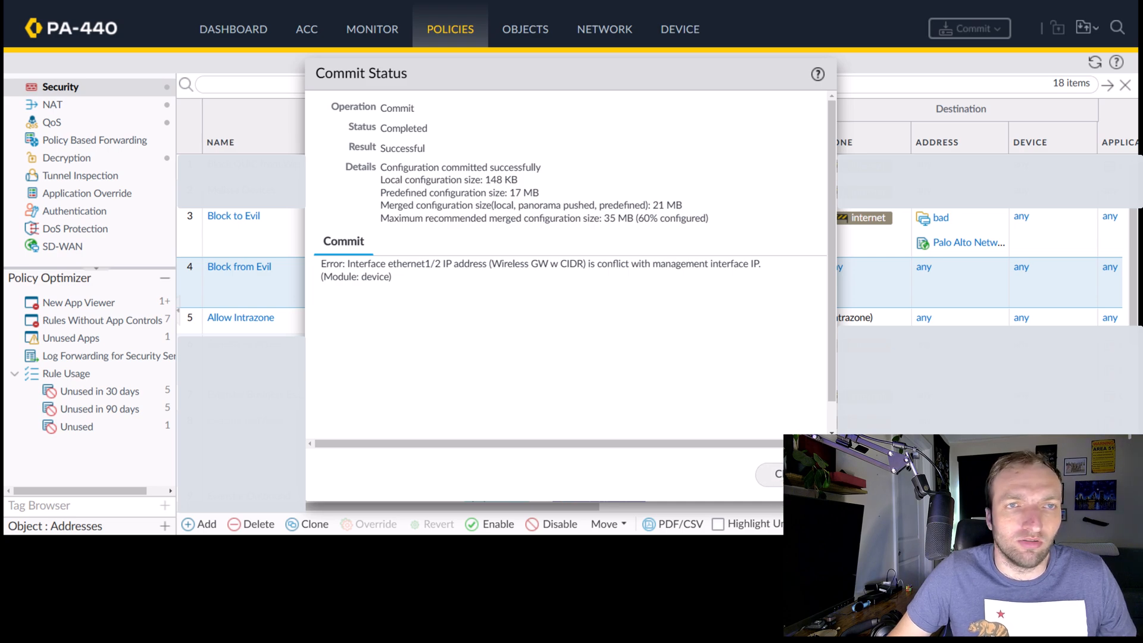
pyautogui.click(777, 474)
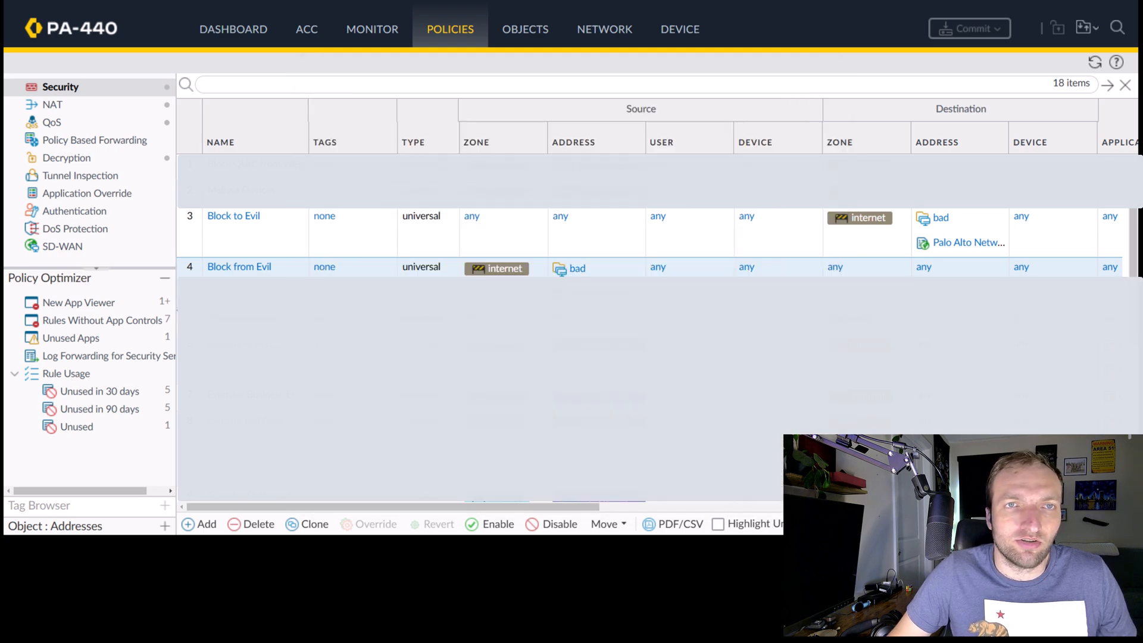
# Unregister the locally registered "bad" tag from 154.213.186.20 in the "bad" address group and close its member list.
pyautogui.click(543, 35)
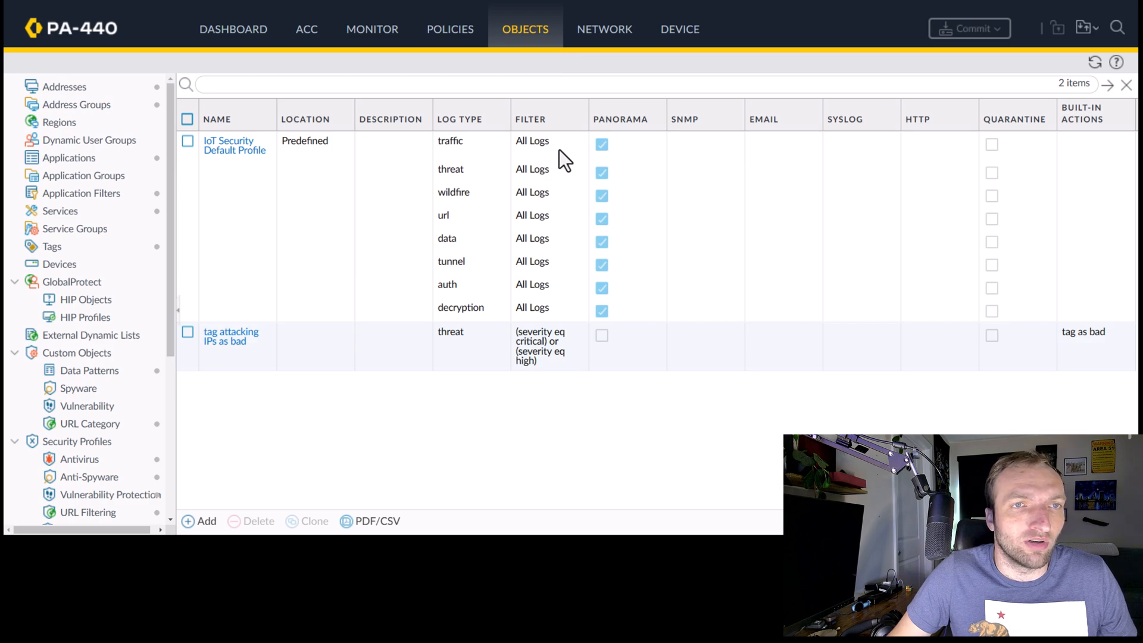
pyautogui.click(119, 112)
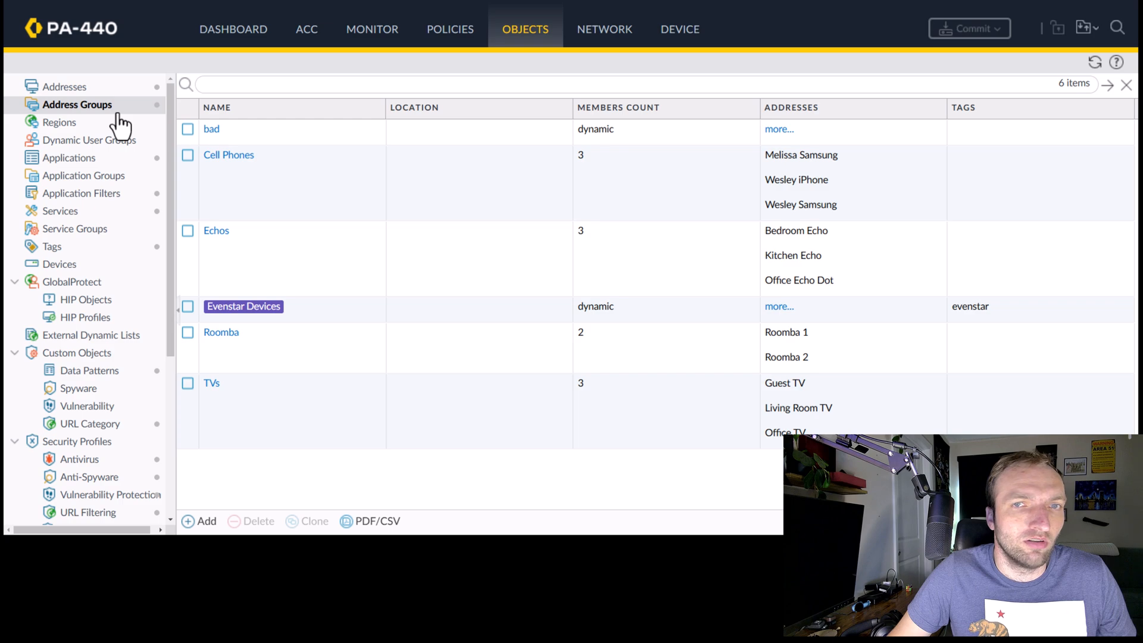
pyautogui.click(773, 128)
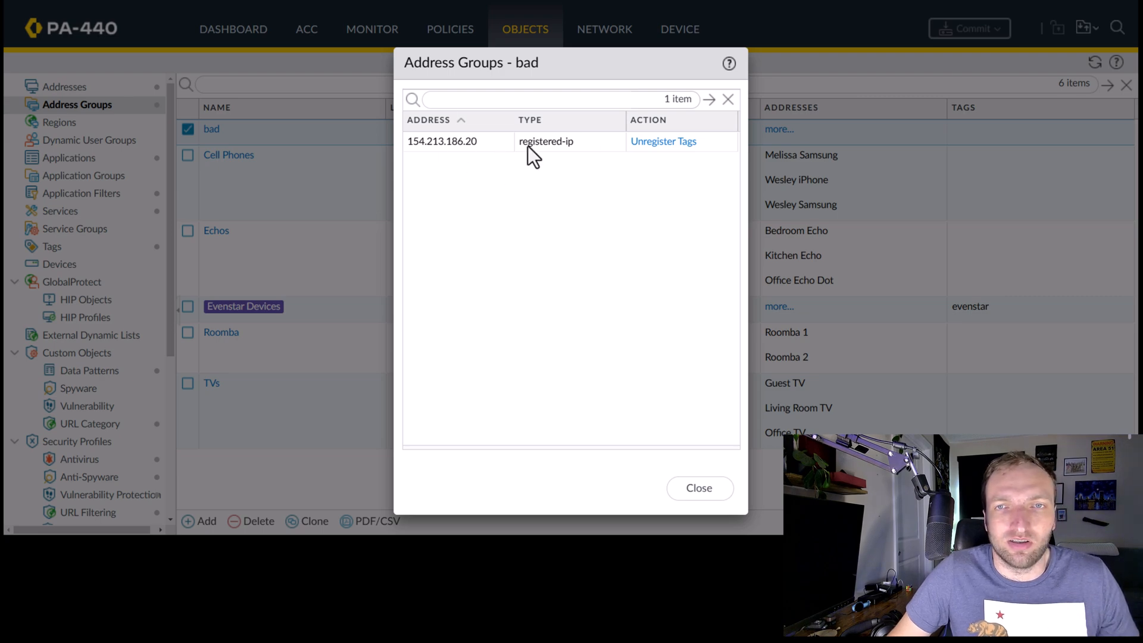
pyautogui.click(662, 143)
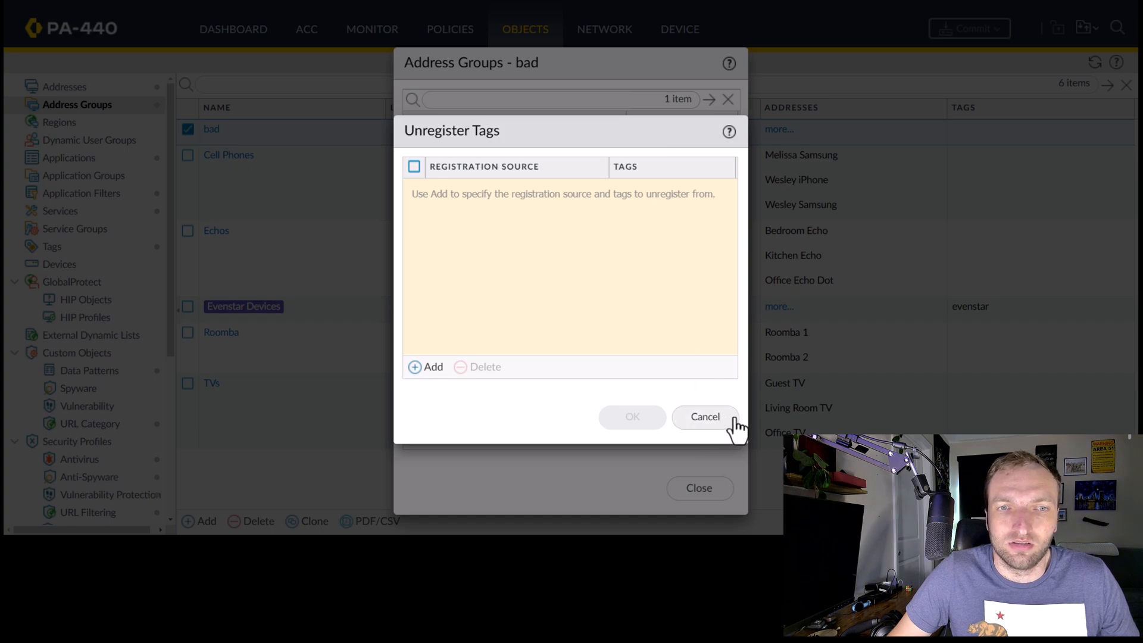
pyautogui.click(705, 418)
pyautogui.click(683, 143)
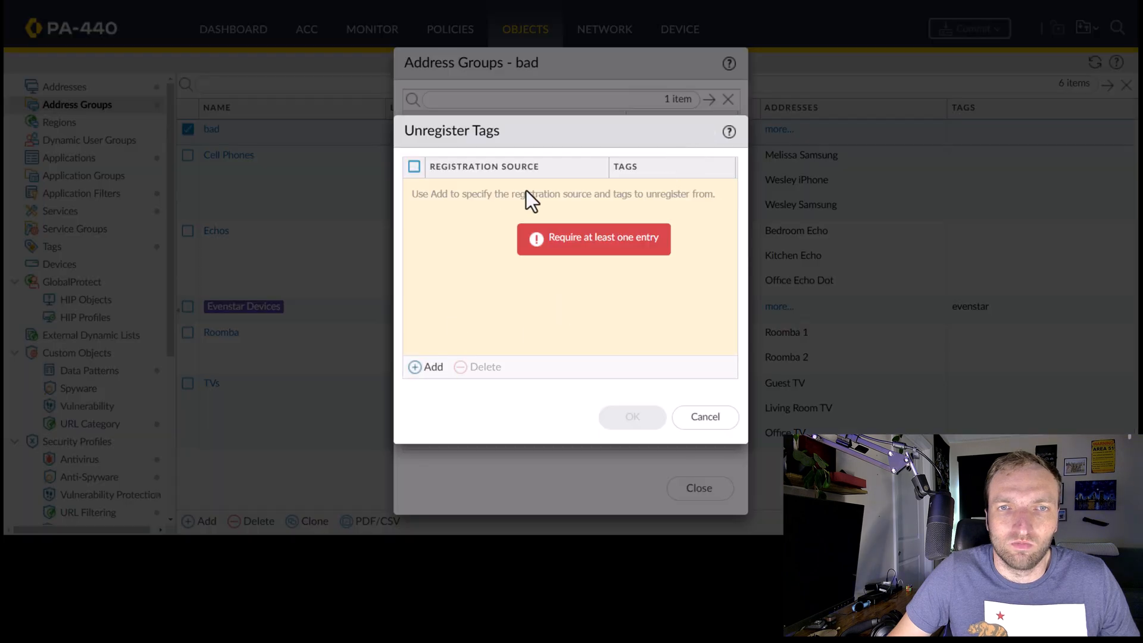
pyautogui.click(407, 368)
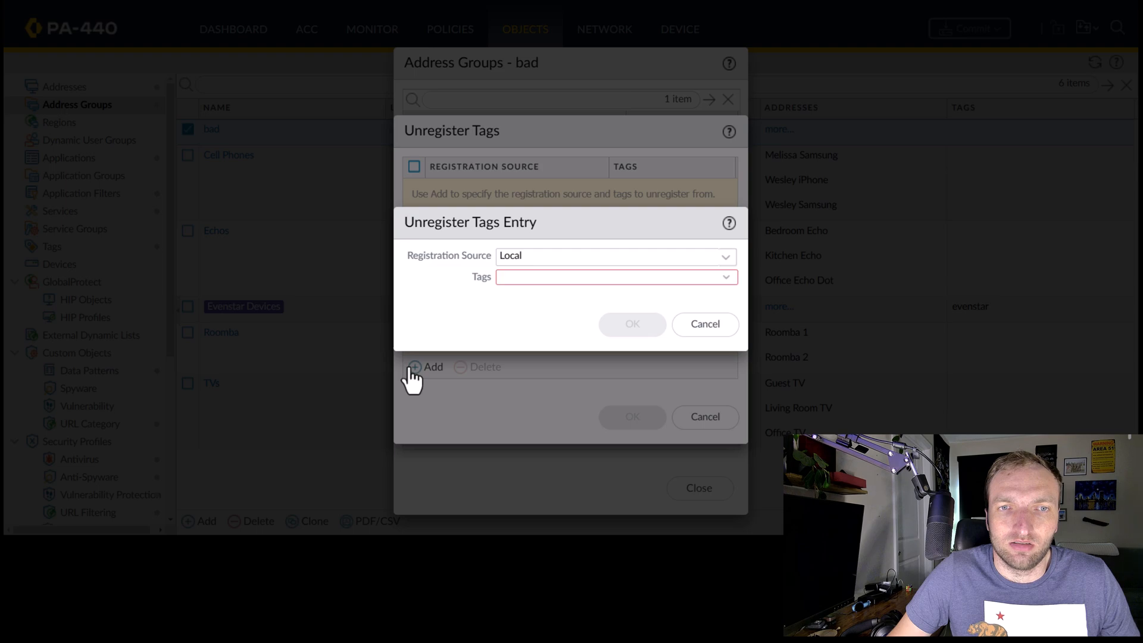
pyautogui.click(726, 276)
pyautogui.click(538, 300)
pyautogui.click(610, 332)
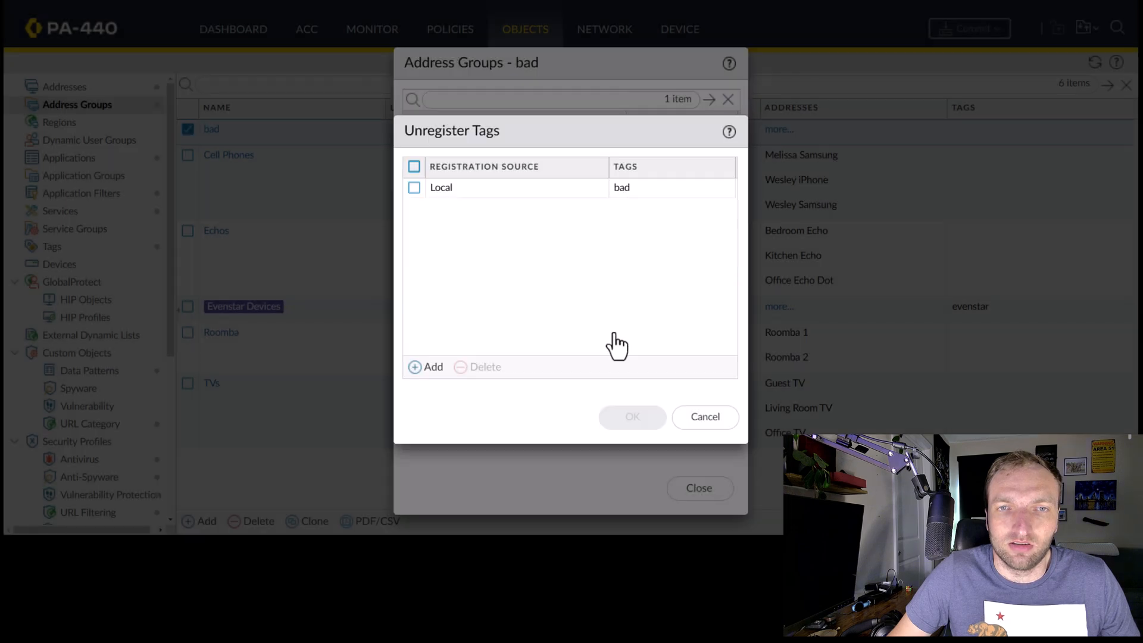
pyautogui.click(615, 420)
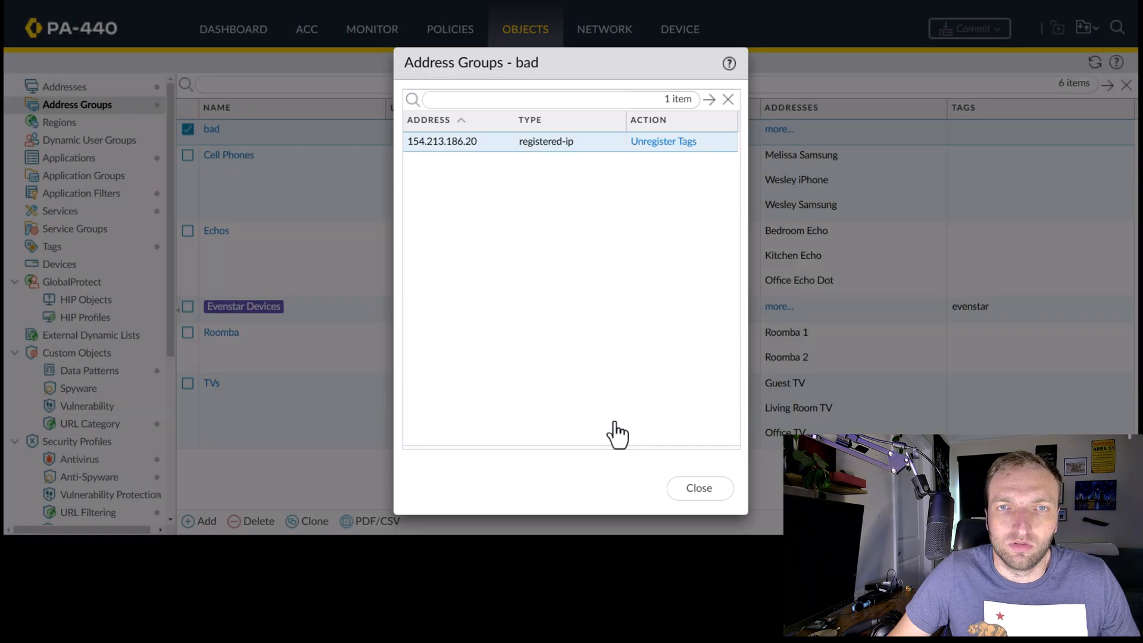
pyautogui.click(659, 143)
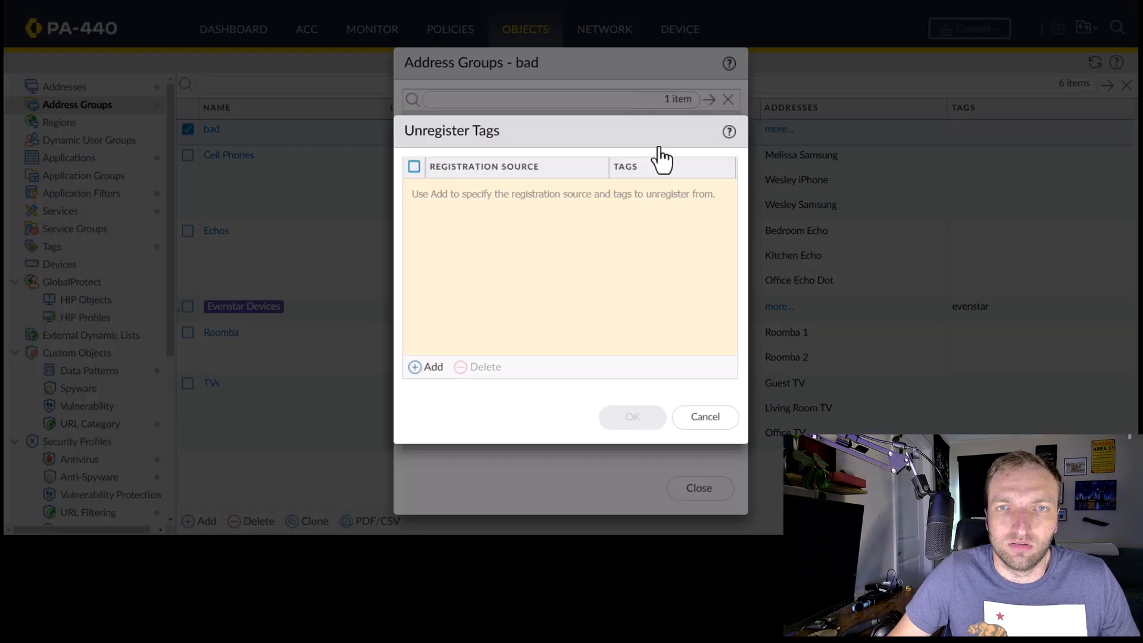
pyautogui.click(702, 415)
pyautogui.click(700, 489)
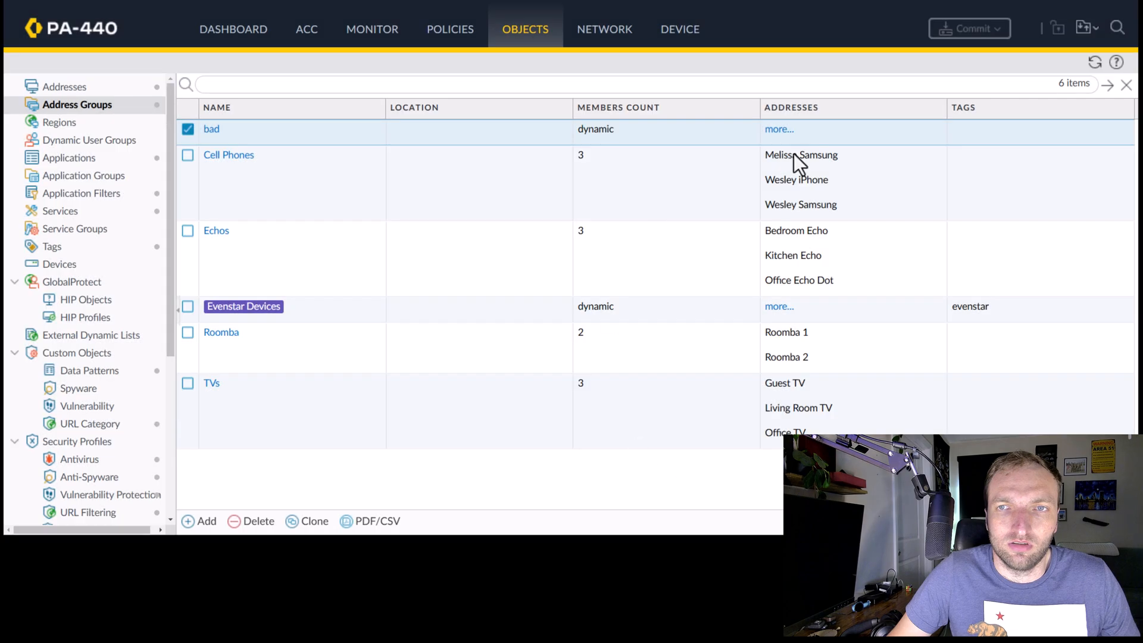
# Check the members of the "bad" address group against the latest critical and high severity threat log entries.
pyautogui.click(778, 130)
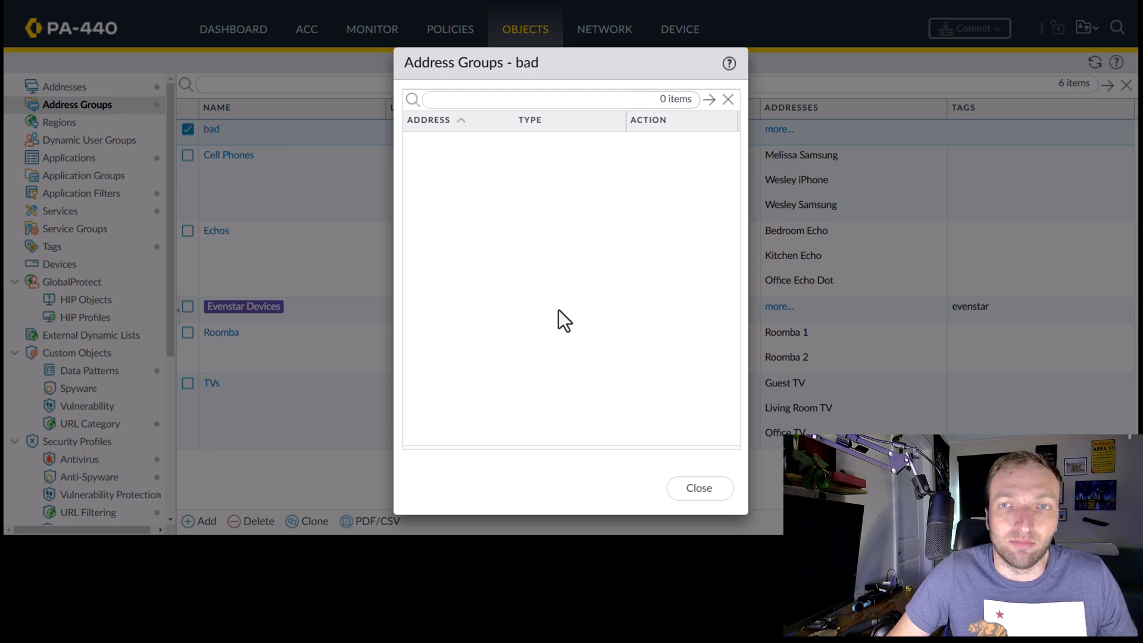
pyautogui.click(701, 490)
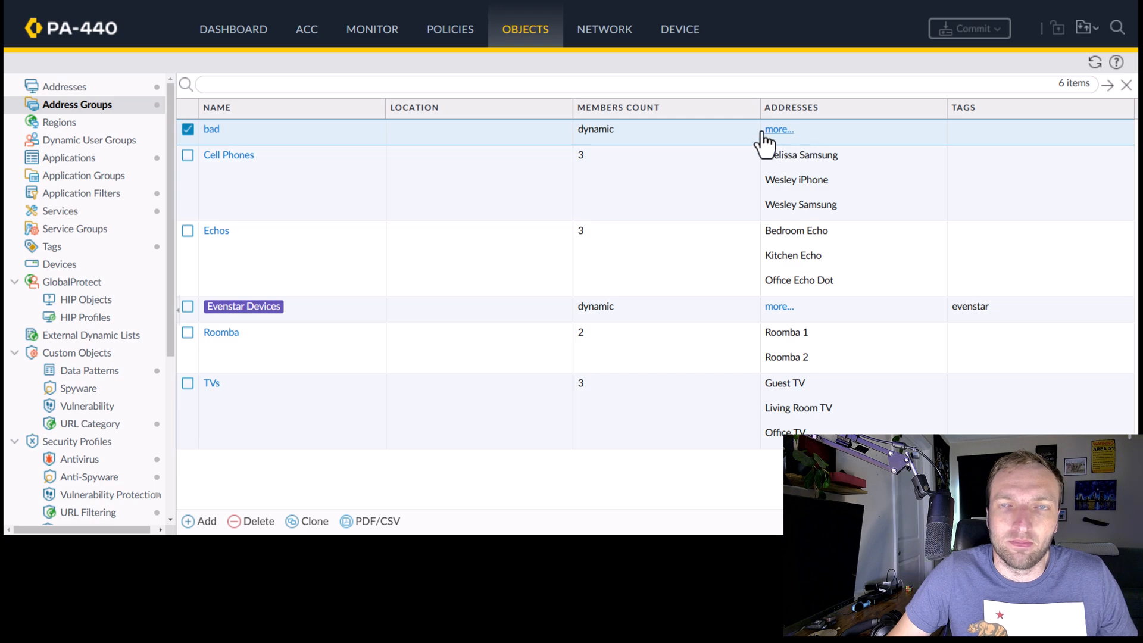
pyautogui.click(375, 29)
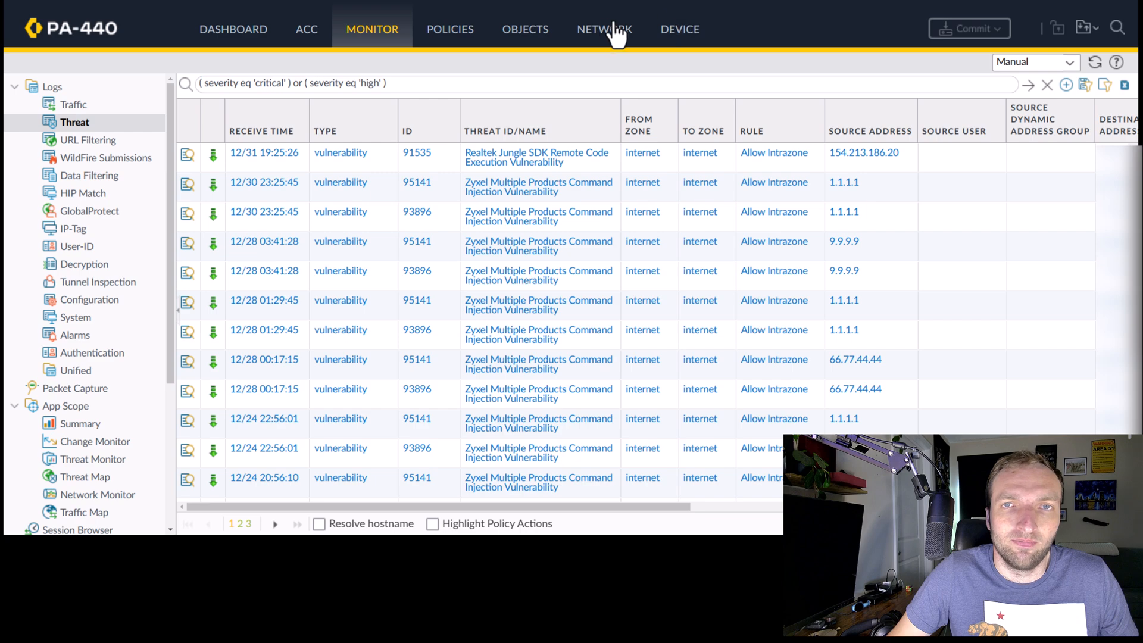
pyautogui.click(526, 32)
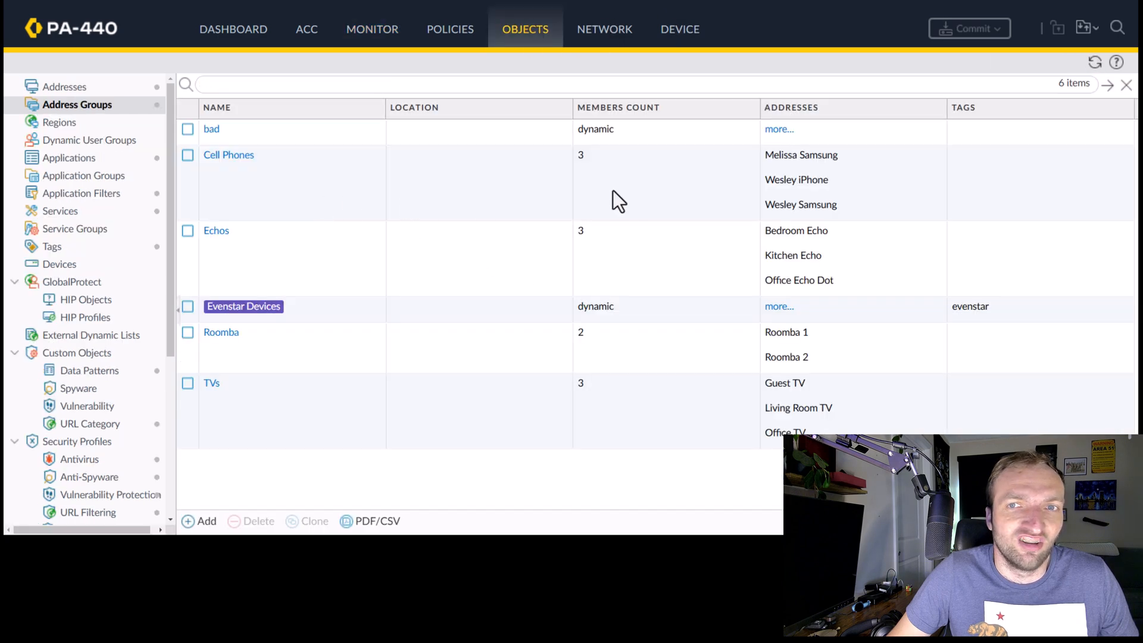
pyautogui.click(781, 132)
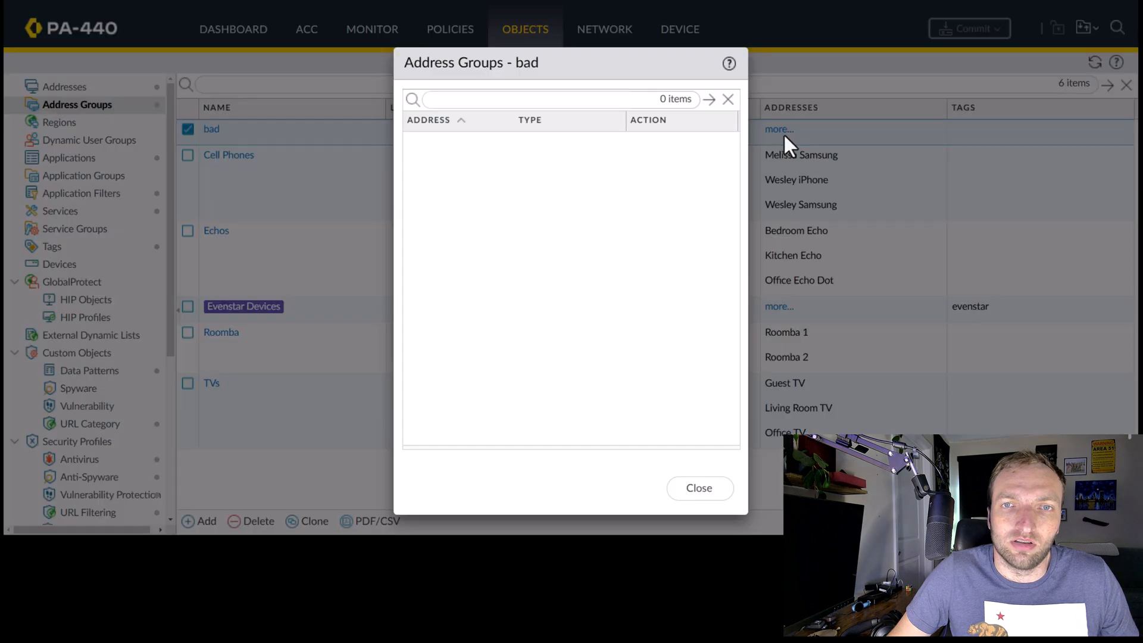
pyautogui.click(698, 488)
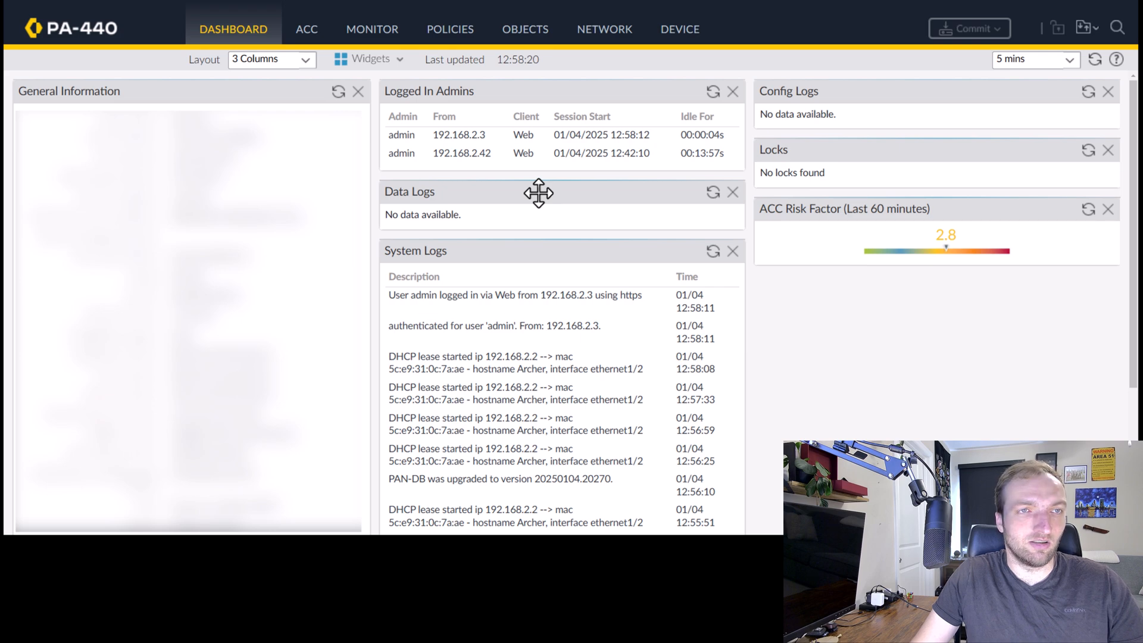
# Hide the Destination Address, Source Dynamic Address Group, Destination Dynamic Address Group and Dynamic User Group columns in the threat log.
pyautogui.click(387, 30)
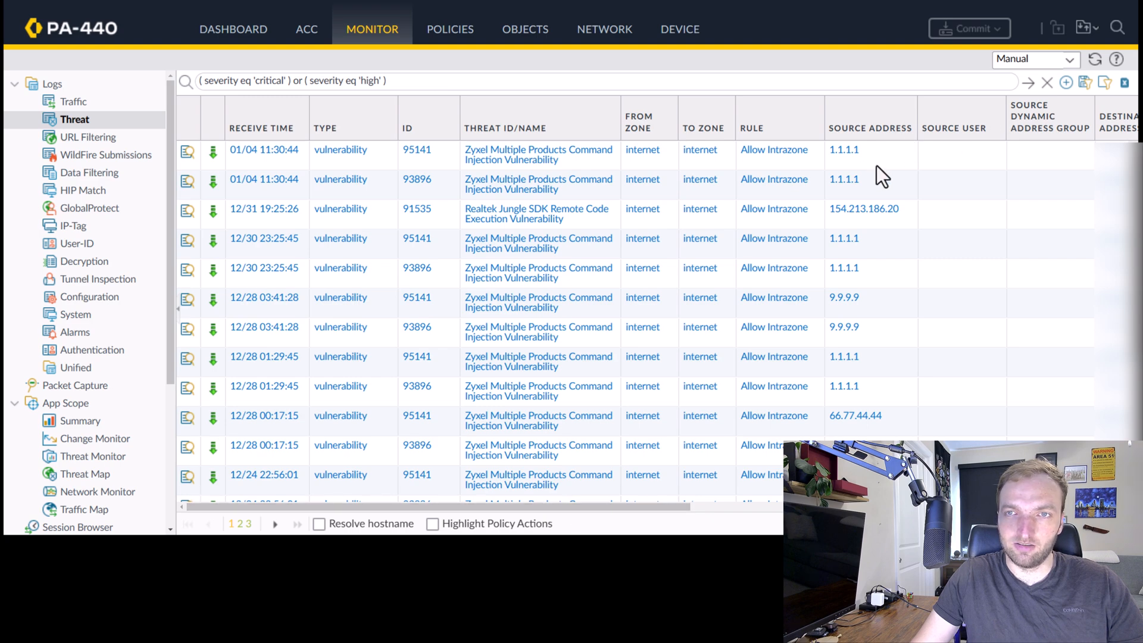
pyautogui.click(911, 145)
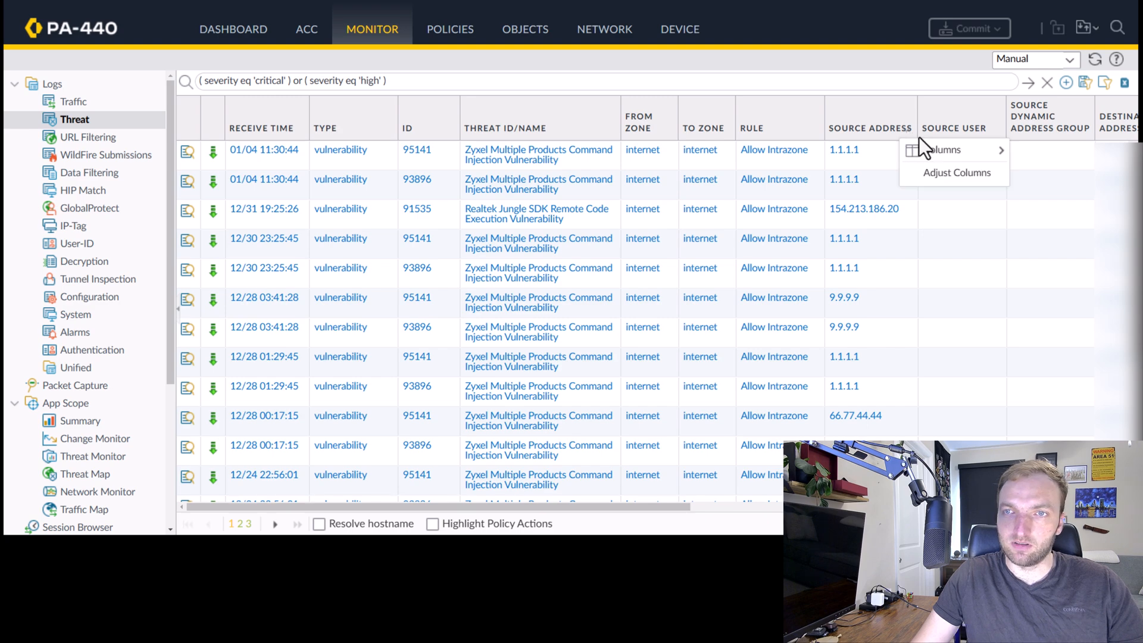
pyautogui.moveTo(920, 150)
pyautogui.click(1025, 218)
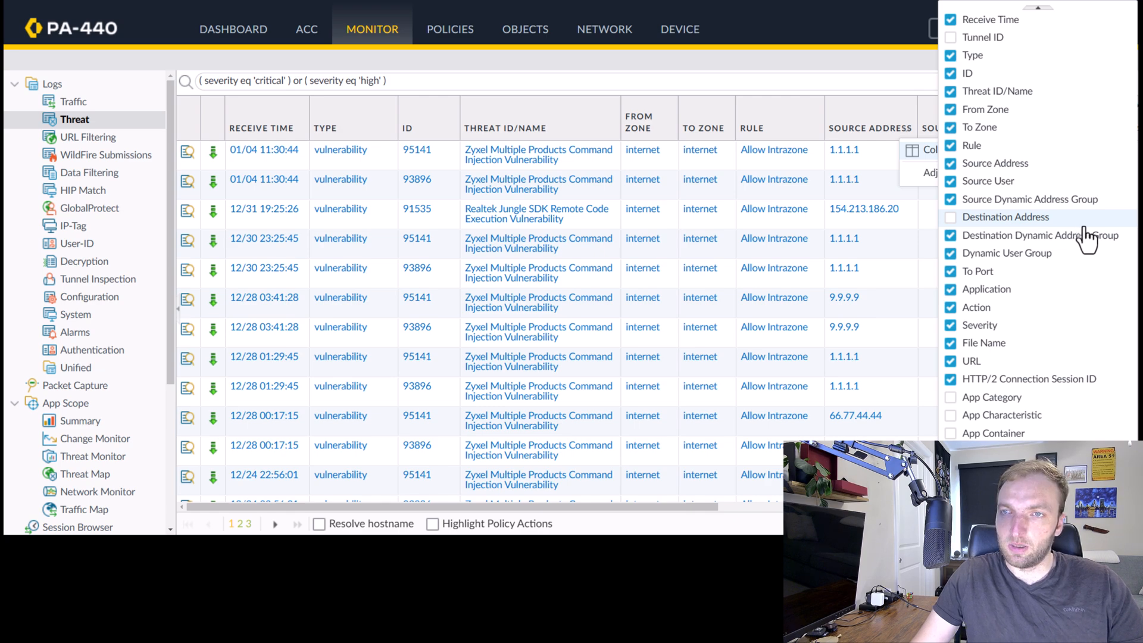
pyautogui.click(1092, 201)
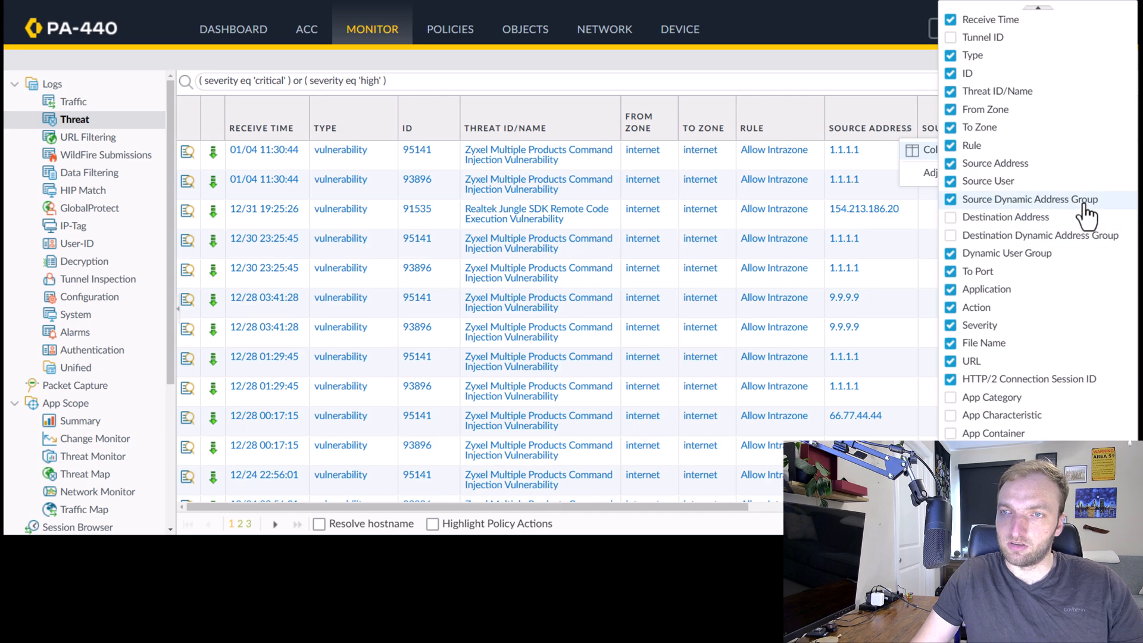
pyautogui.click(1094, 237)
pyautogui.click(1085, 259)
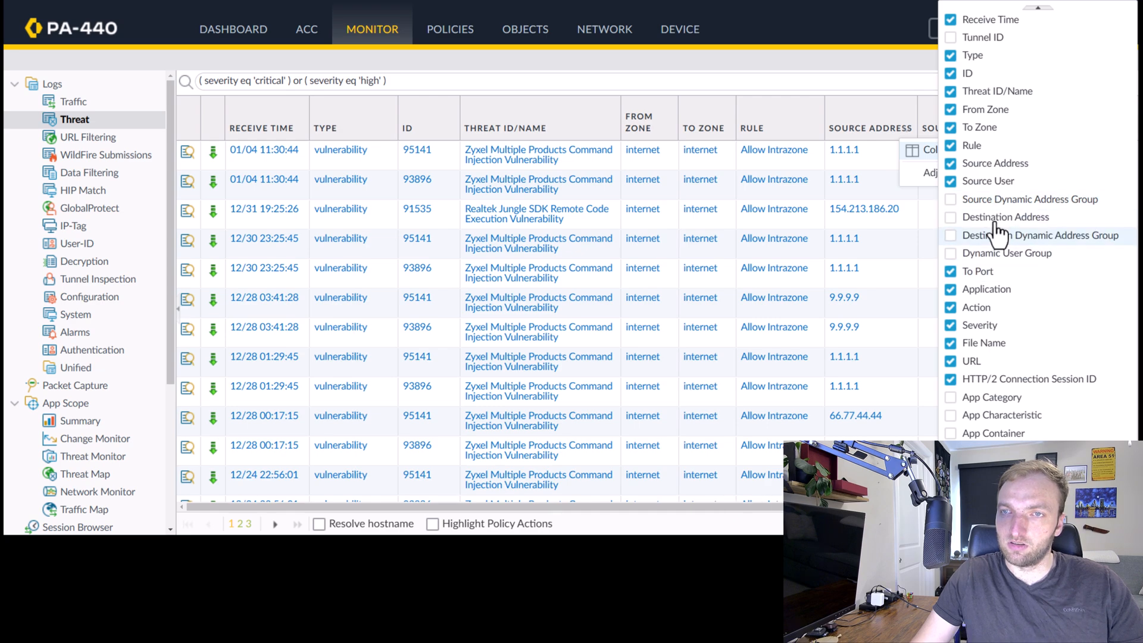
pyautogui.click(856, 59)
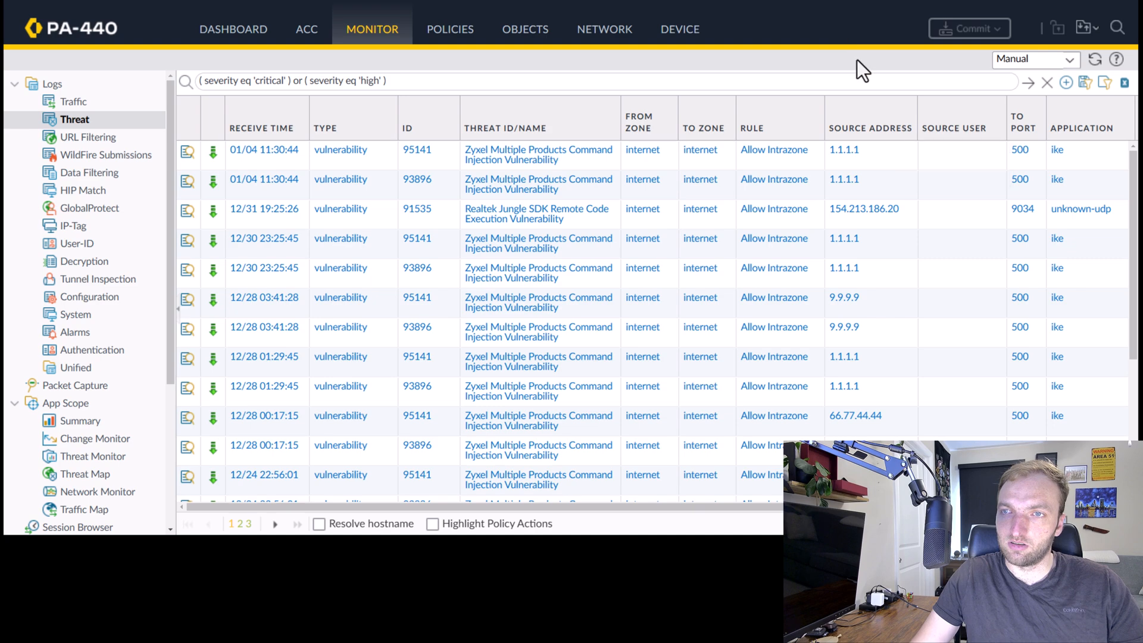
# Examine the application and action of the newest threat log entries, and check which addresses are registered in the "bad" address group.
pyautogui.moveTo(750, 508); pyautogui.dragTo(809, 508)
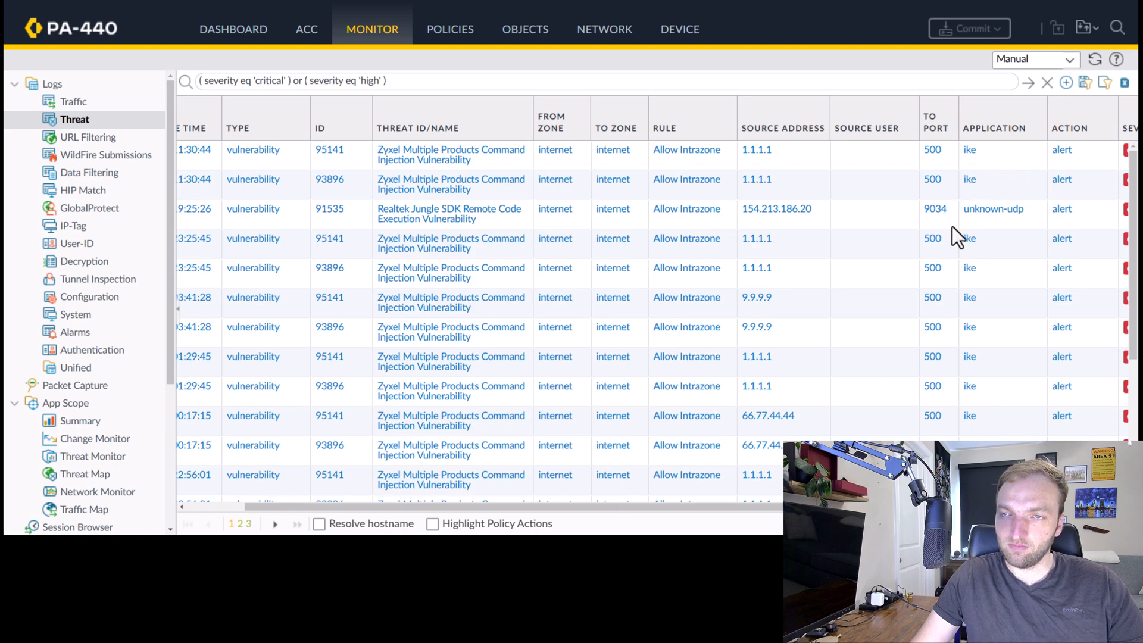
pyautogui.moveTo(779, 509); pyautogui.dragTo(744, 509)
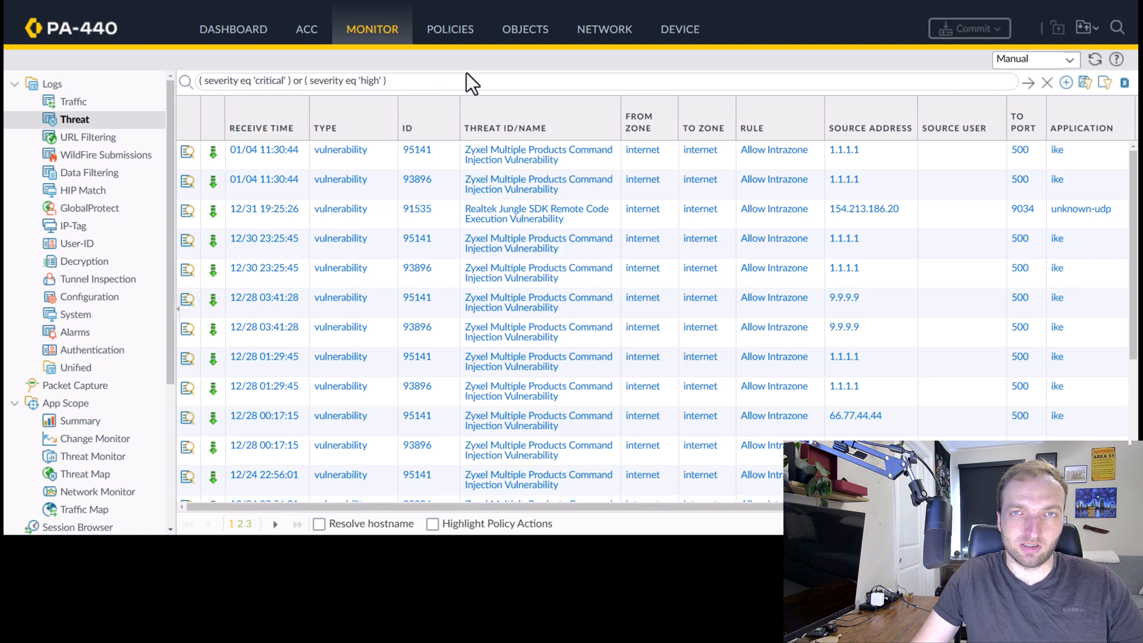
pyautogui.click(526, 34)
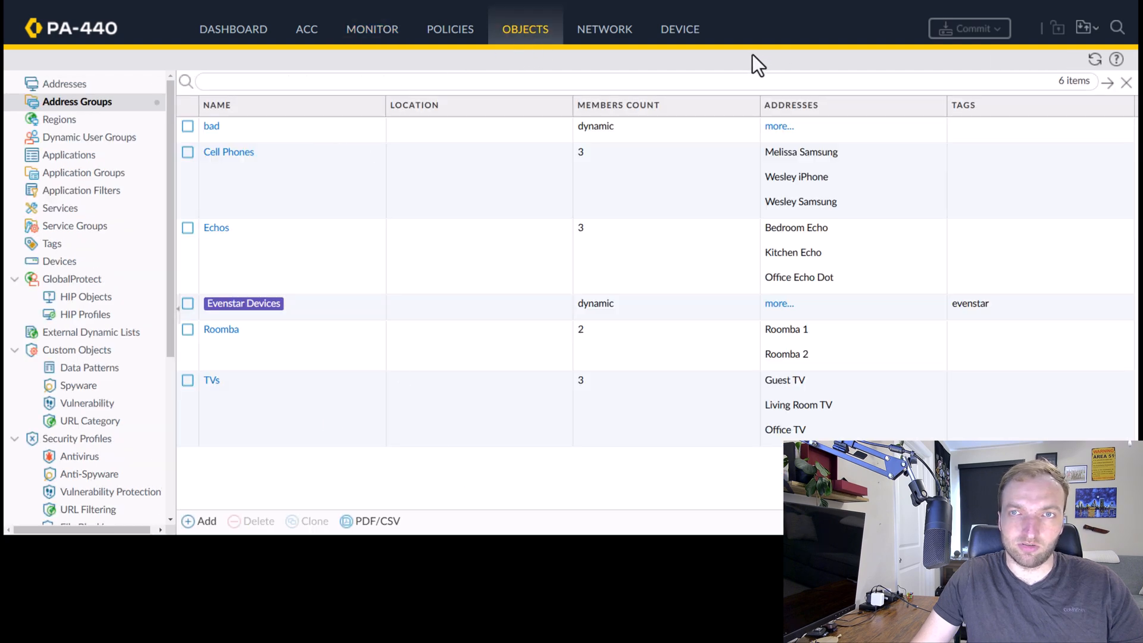
pyautogui.click(778, 127)
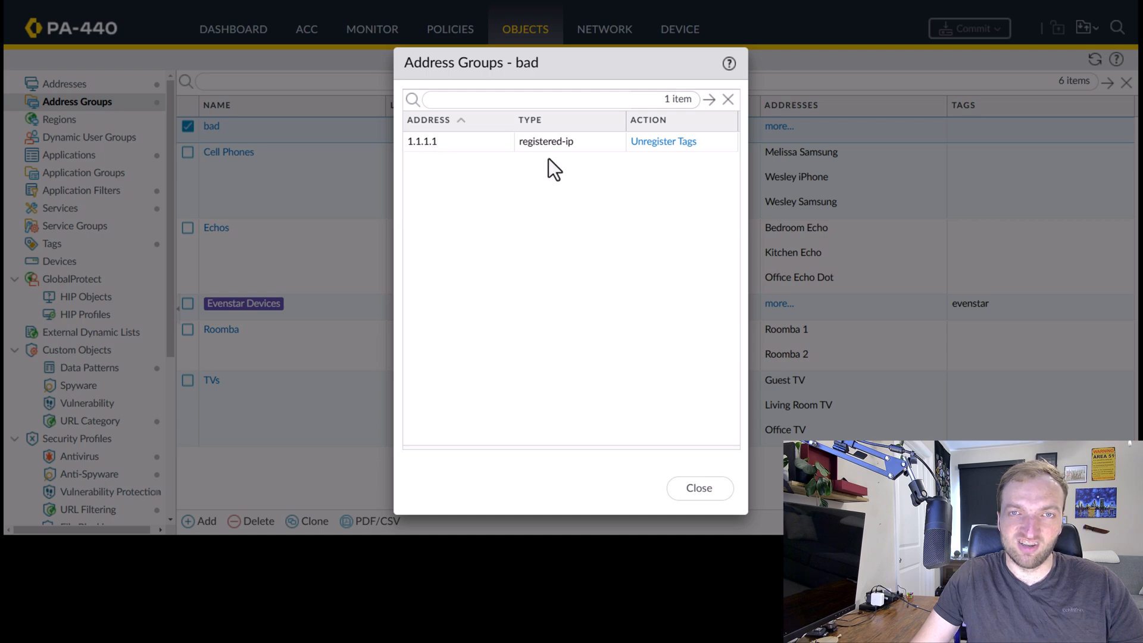
# Close the "bad" group's member list and switch to Windows PowerShell to ping 1.1.1.1.
pyautogui.click(713, 490)
pyautogui.click(715, 550)
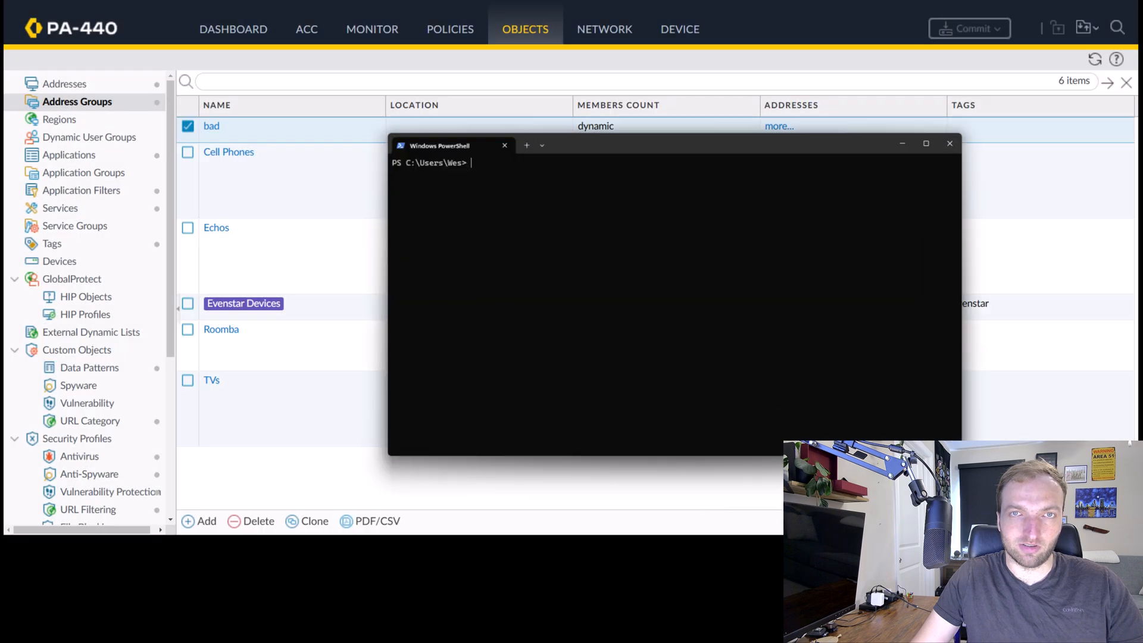
pyautogui.moveTo(636, 88); pyautogui.dragTo(578, 96)
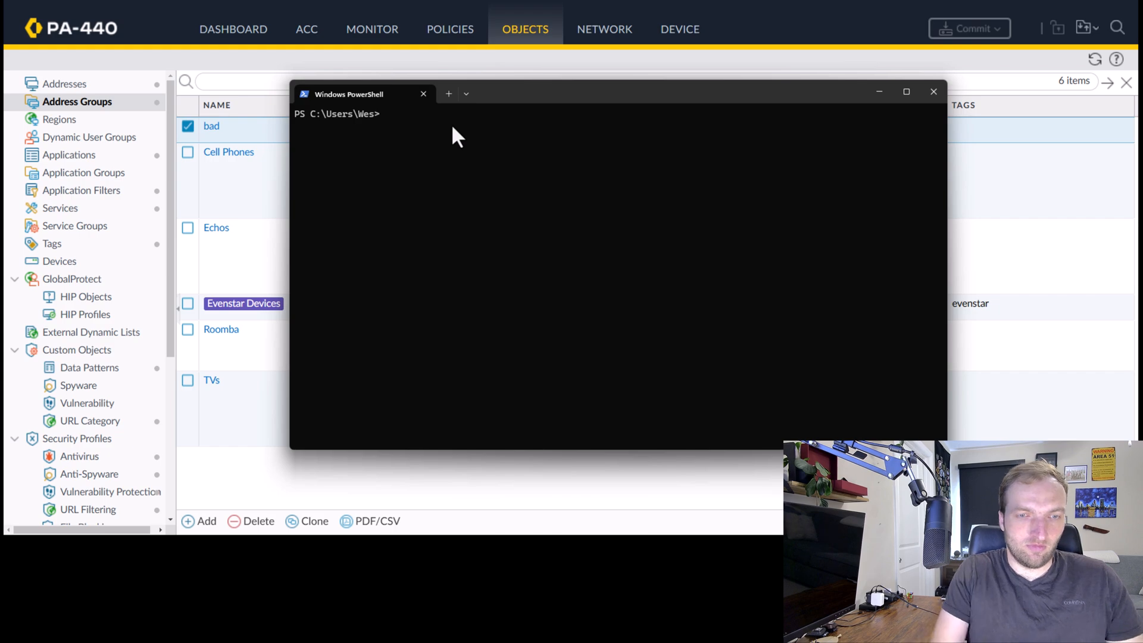
pyautogui.write('ping 1.1.1.1')
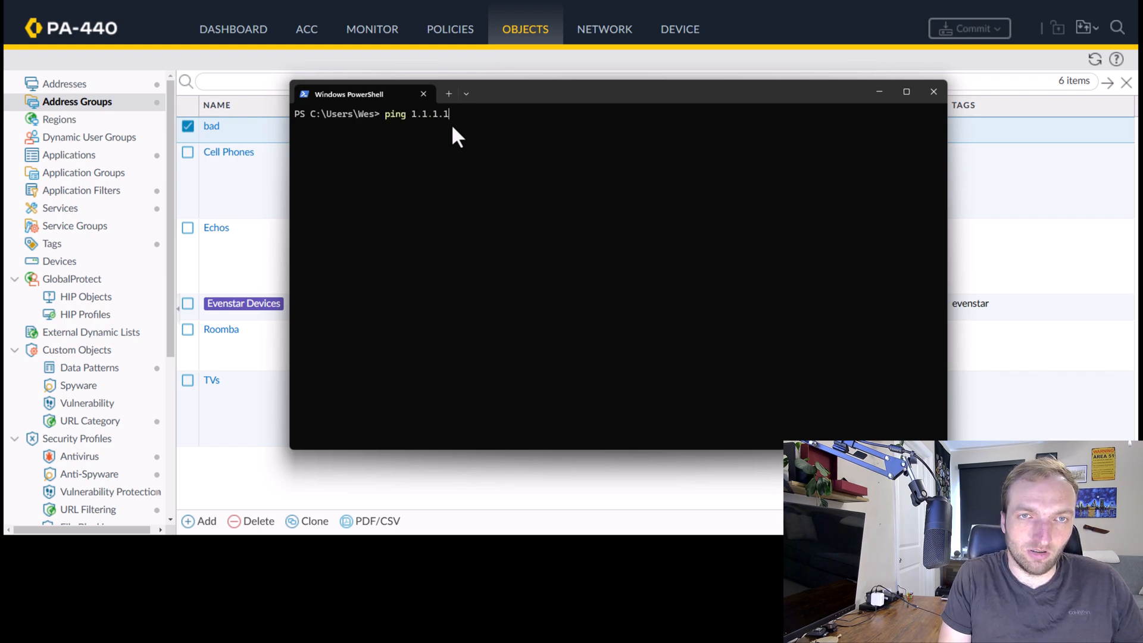
pyautogui.press('Return')
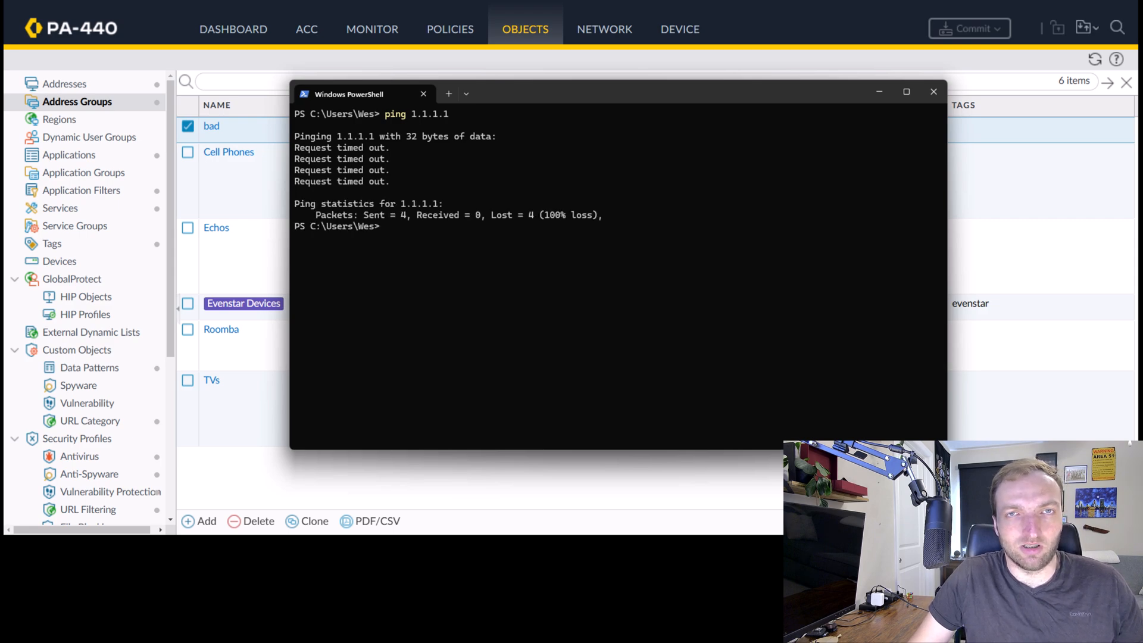
pyautogui.click(880, 90)
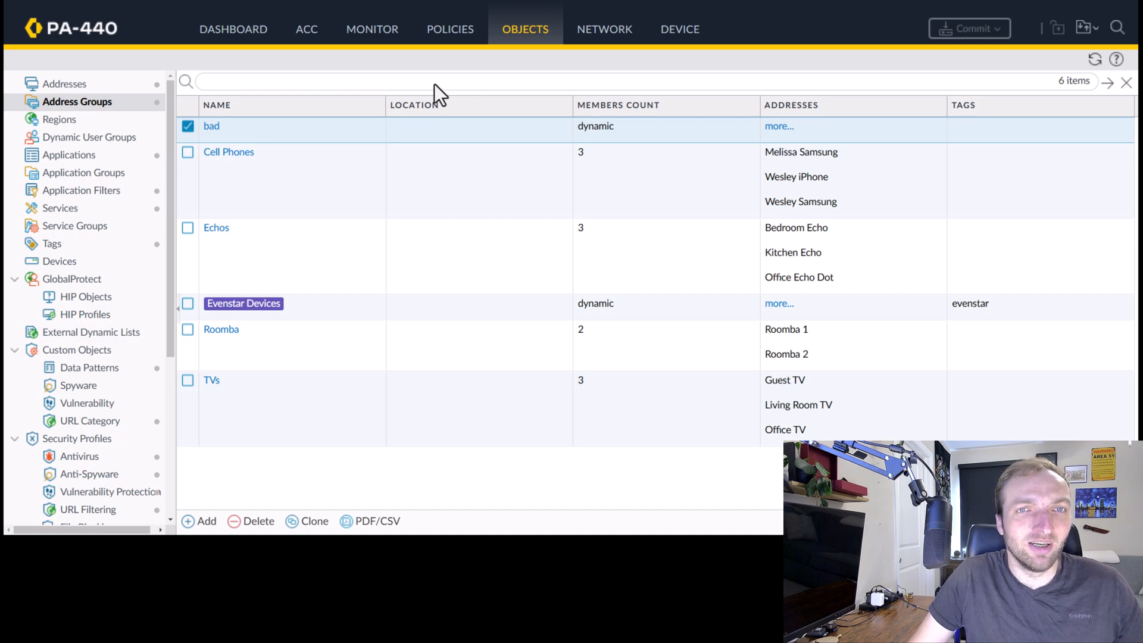
# Filter the traffic log to destination address 1.1.1.1 and check the action and rule of the entries.
pyautogui.click(375, 38)
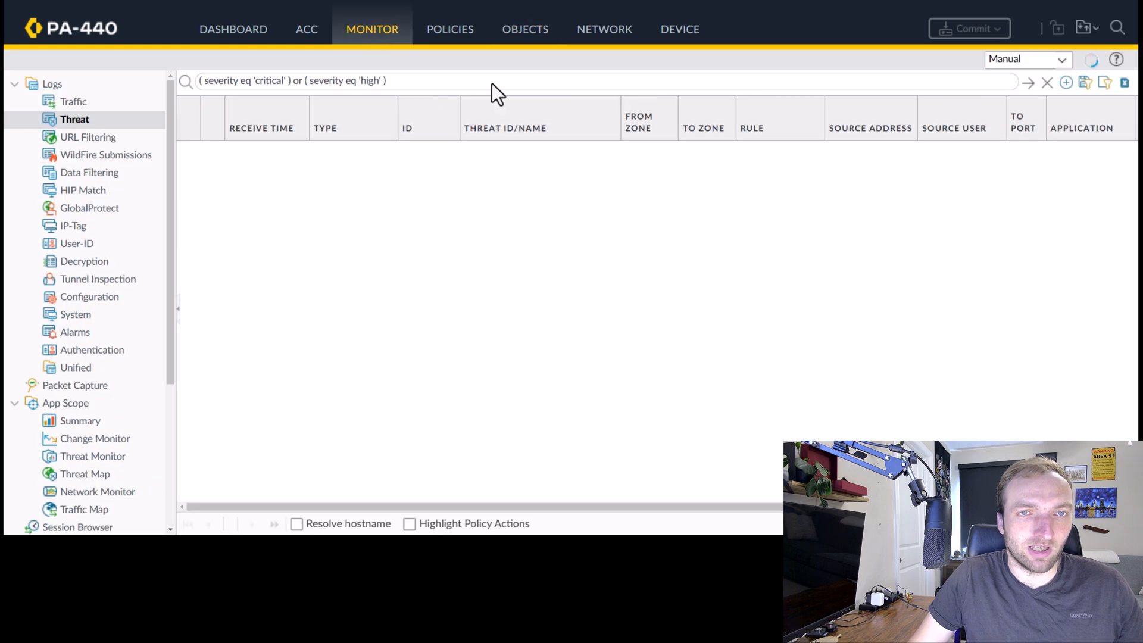
pyautogui.click(120, 102)
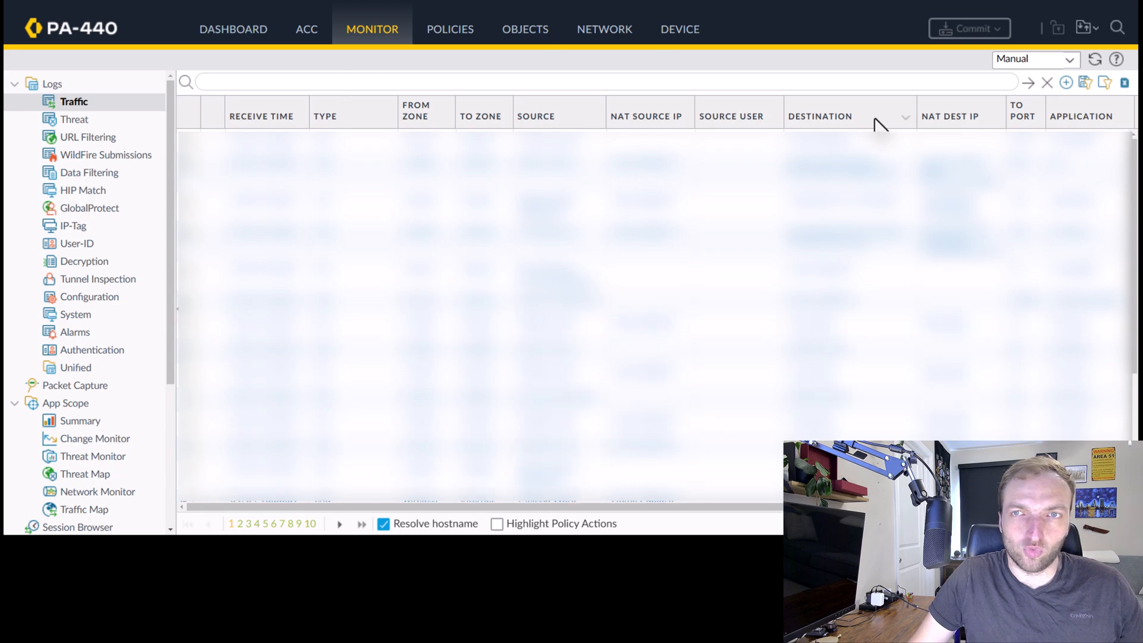
pyautogui.click(825, 144)
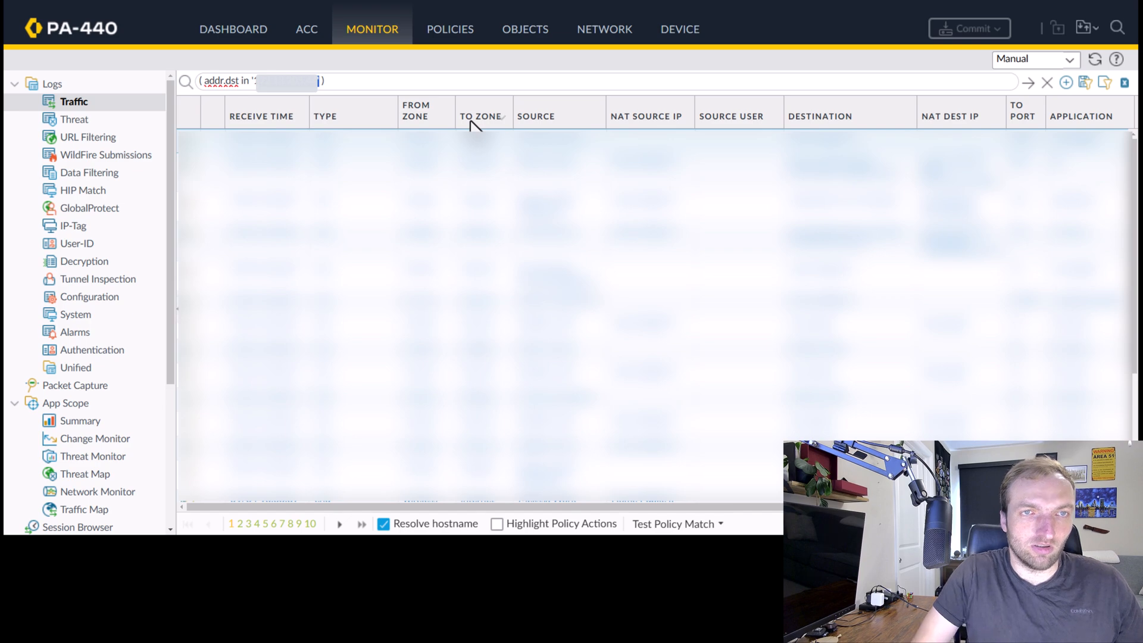
pyautogui.write('1.1.1')
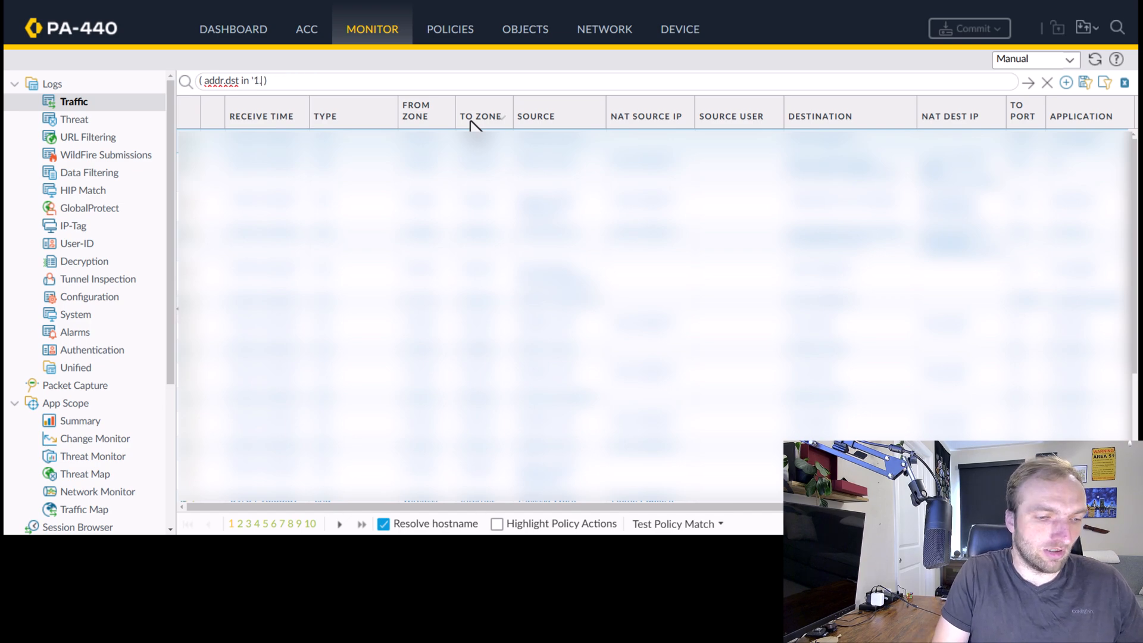
pyautogui.write('.1')
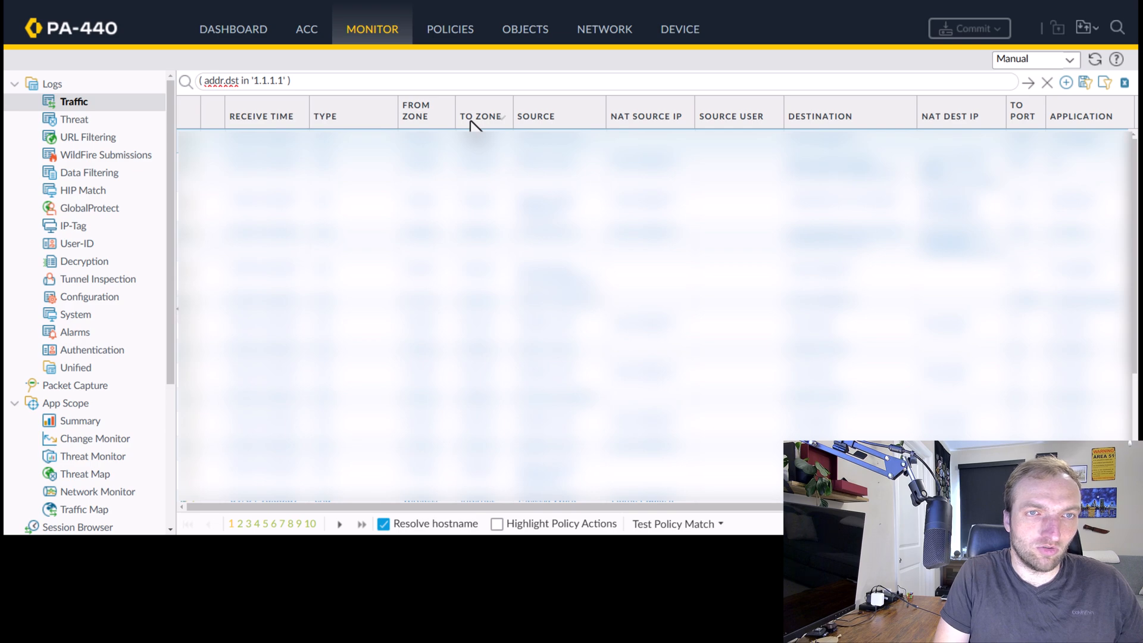
pyautogui.press('Return')
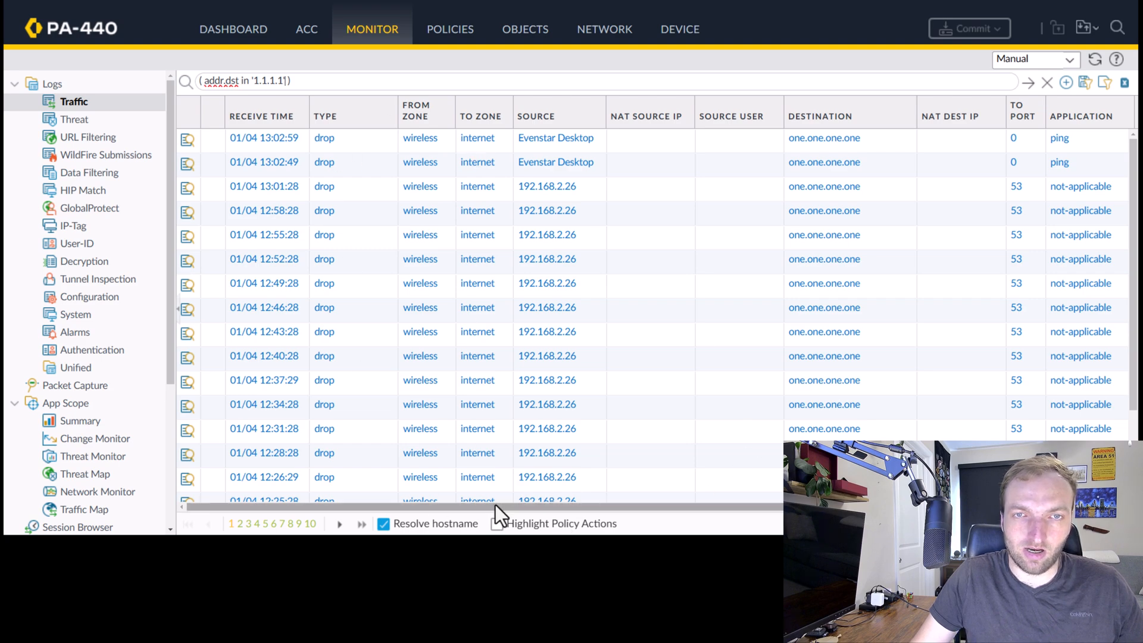
pyautogui.moveTo(501, 504); pyautogui.dragTo(701, 509)
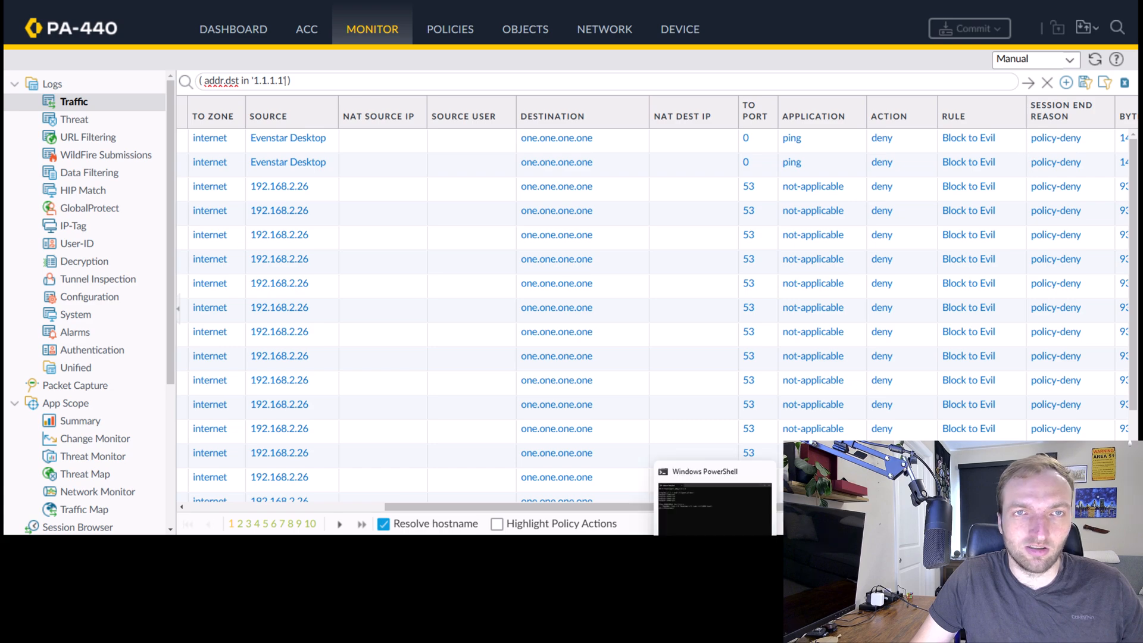
pyautogui.click(715, 568)
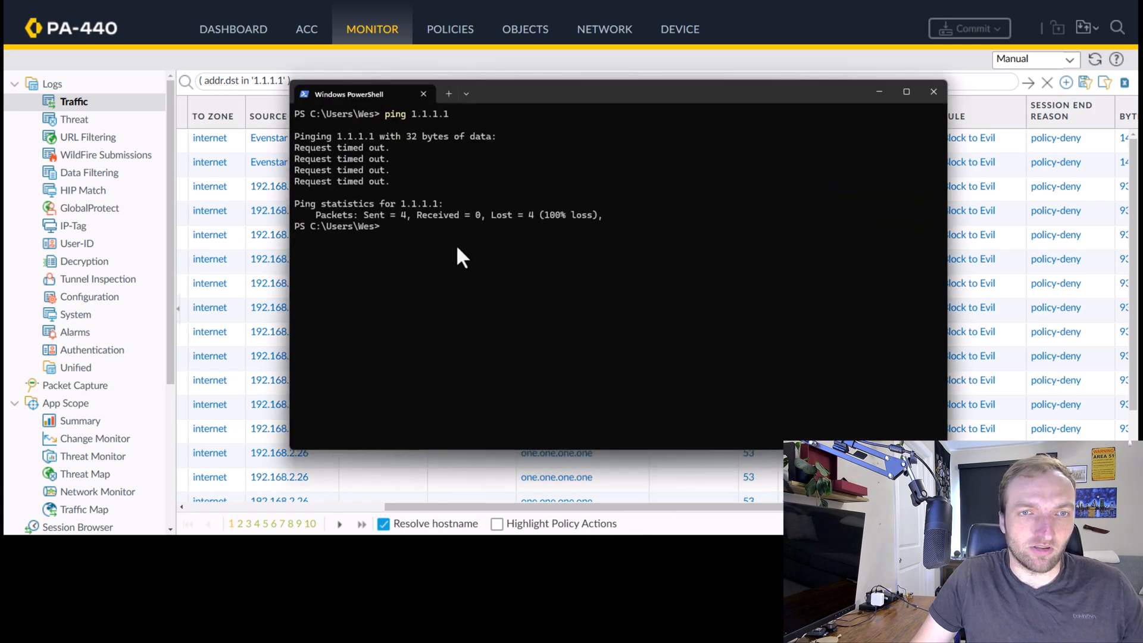
pyautogui.write('nslookup www')
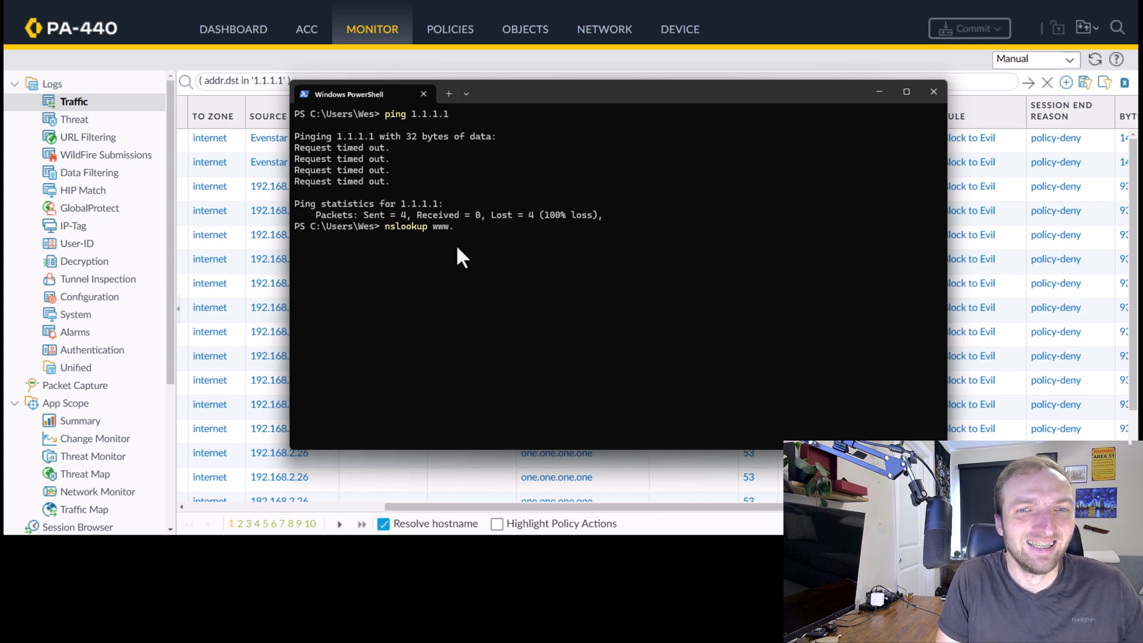
pyautogui.write('.com 1.1.1.1')
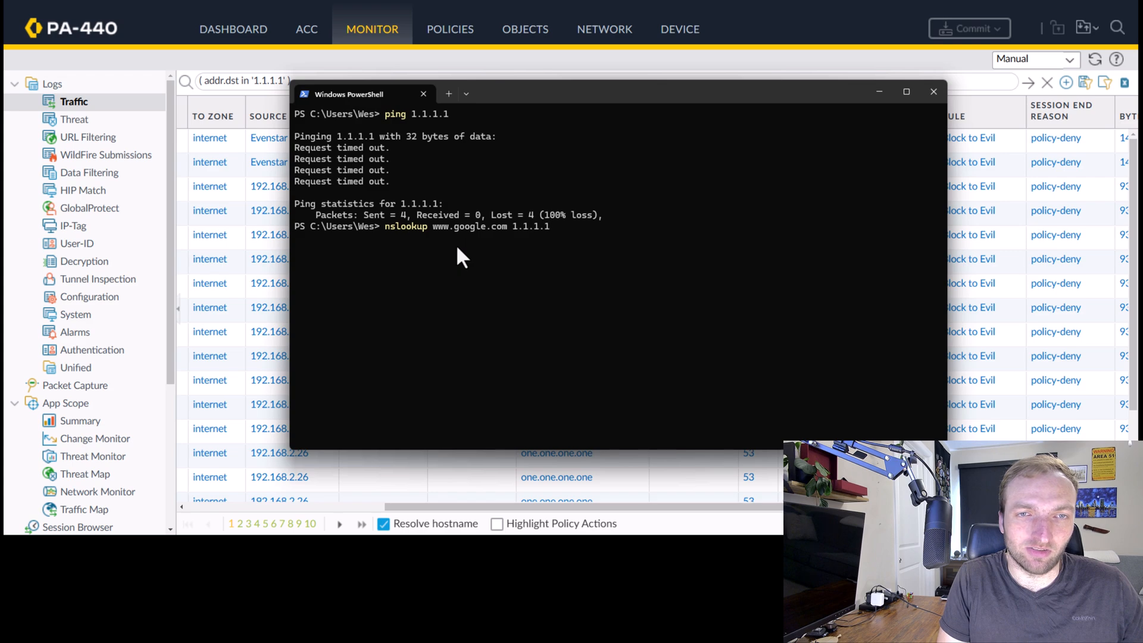
pyautogui.press('Return')
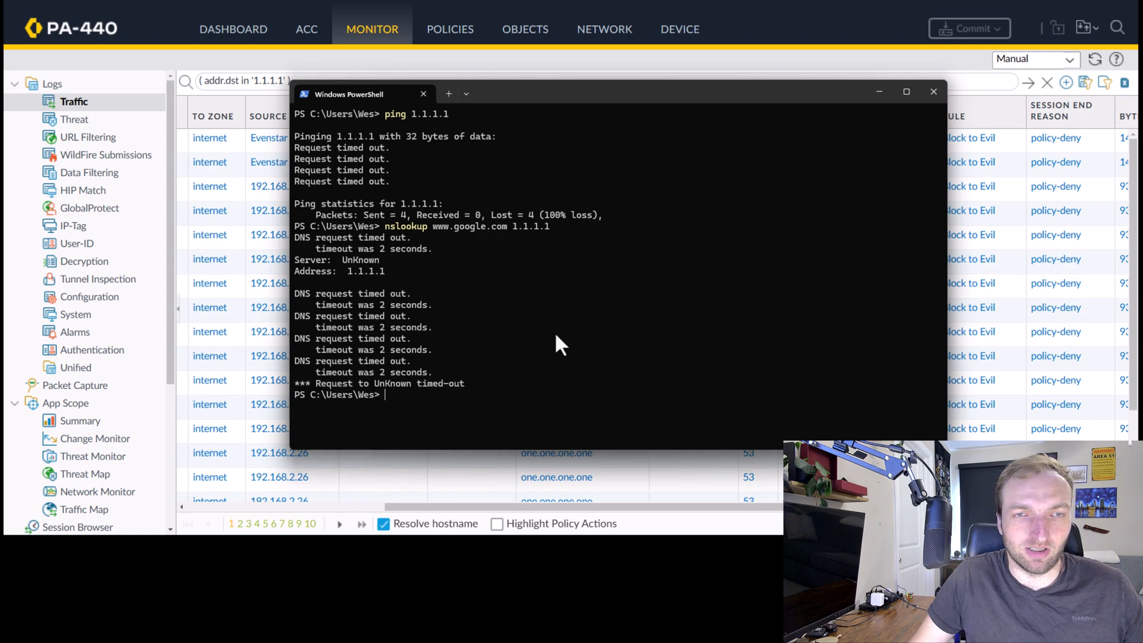
pyautogui.click(879, 93)
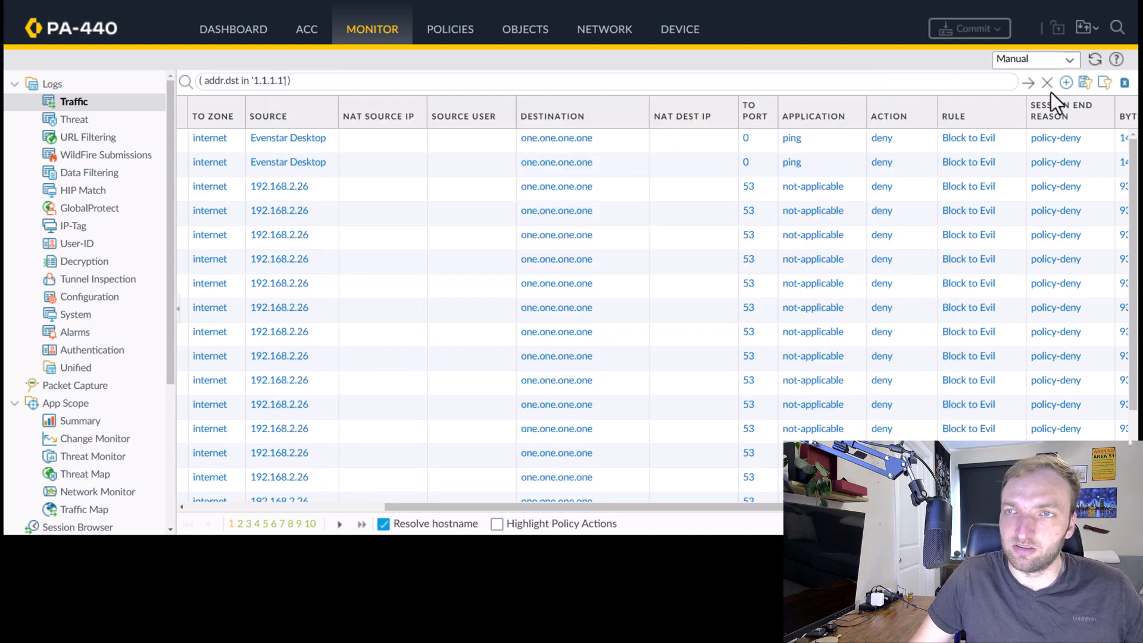
# Refresh the filtered traffic log in the firewall and check the port, application, action and rule of the newest entries.
pyautogui.click(1096, 59)
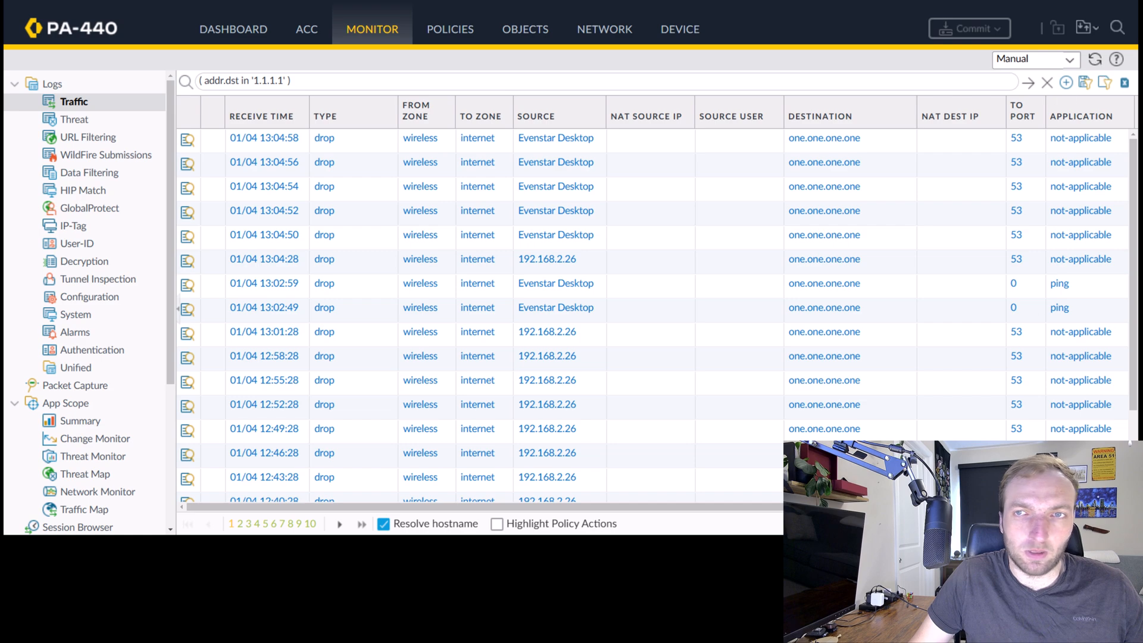
pyautogui.hscroll(5, 756, 509)
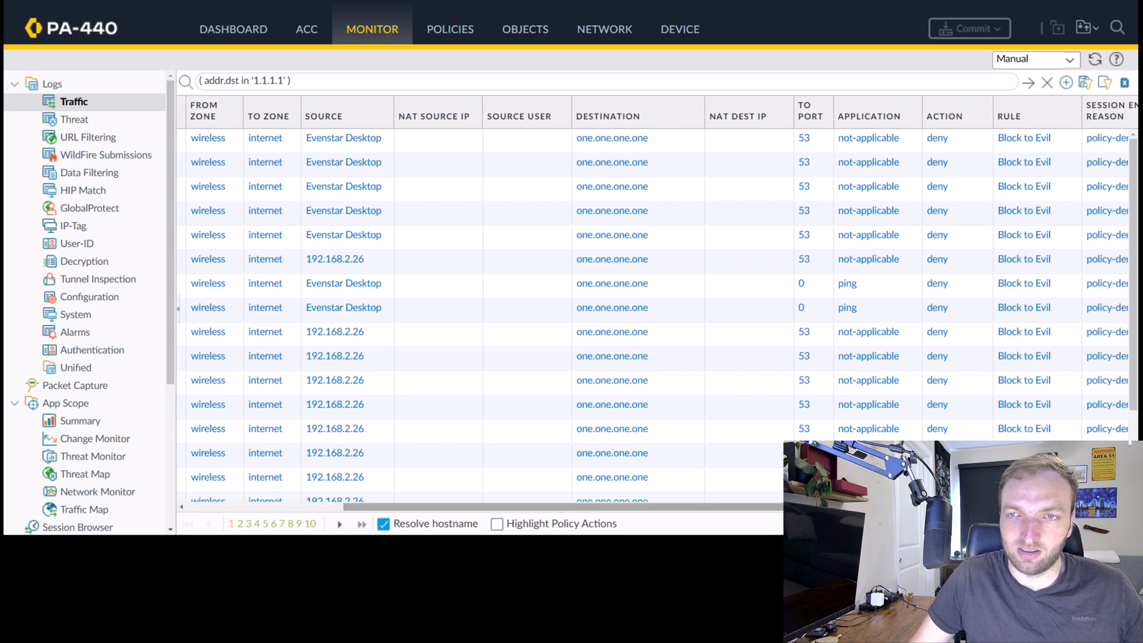
pyautogui.hscroll(3, 818, 148)
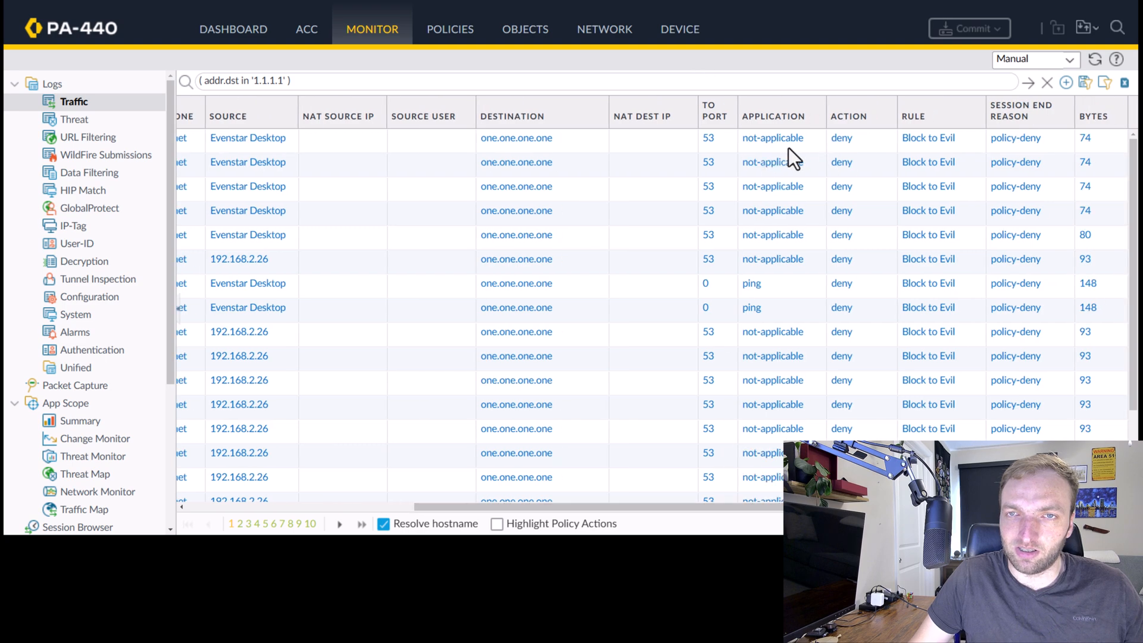